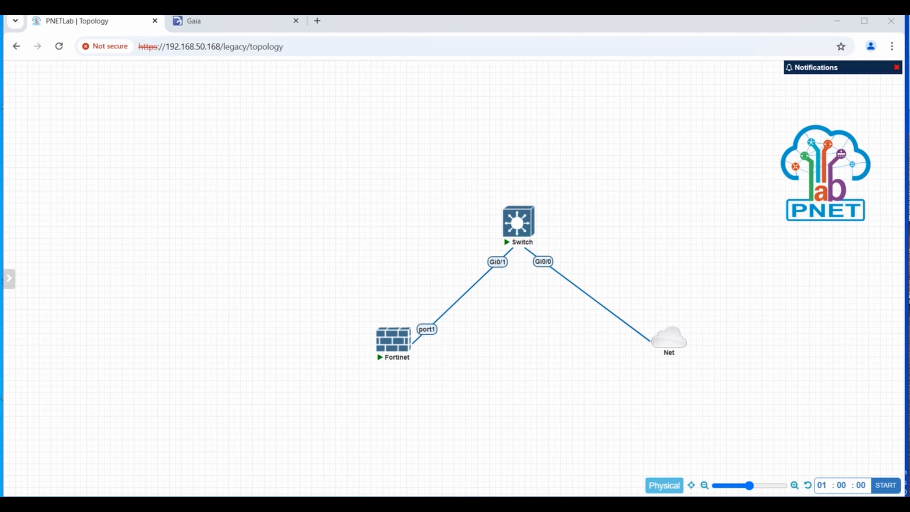
- Switch to the Fortinet firewall's console and enter the configuration mode with config system interface
left_click(201, 503)
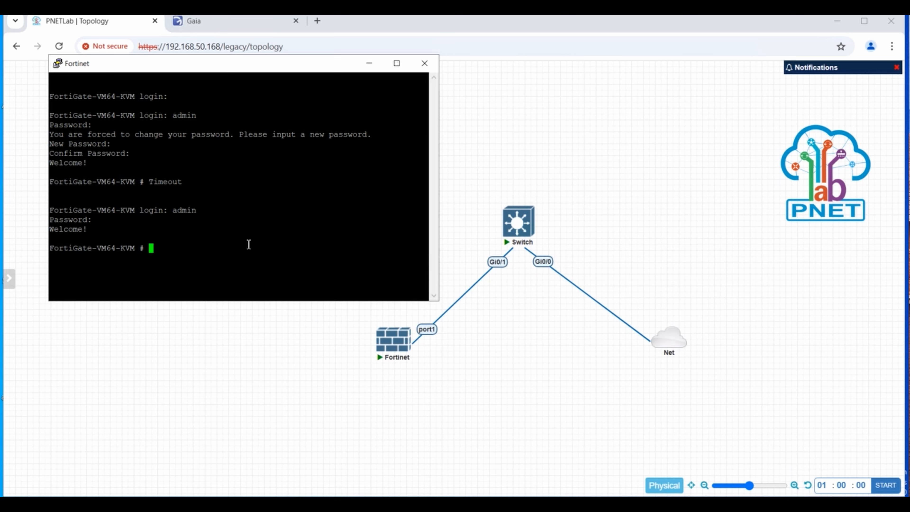
type("config system interface")
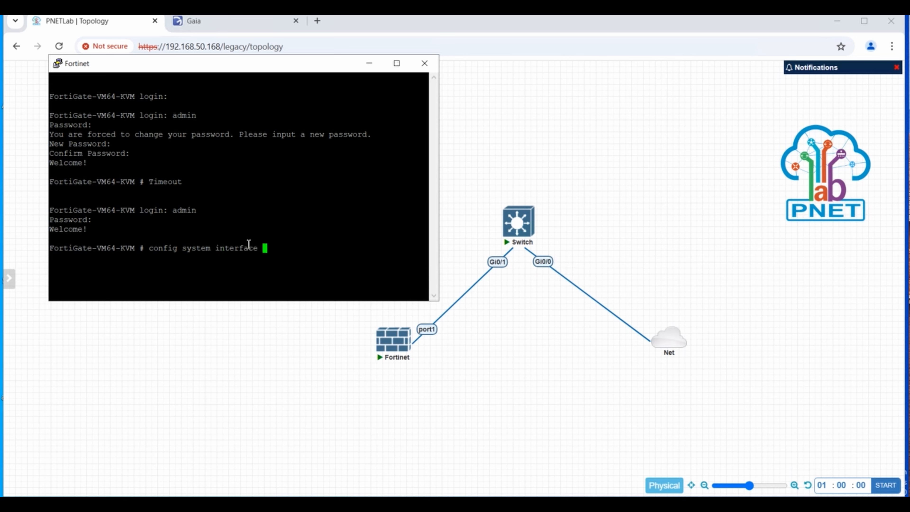
key("Return")
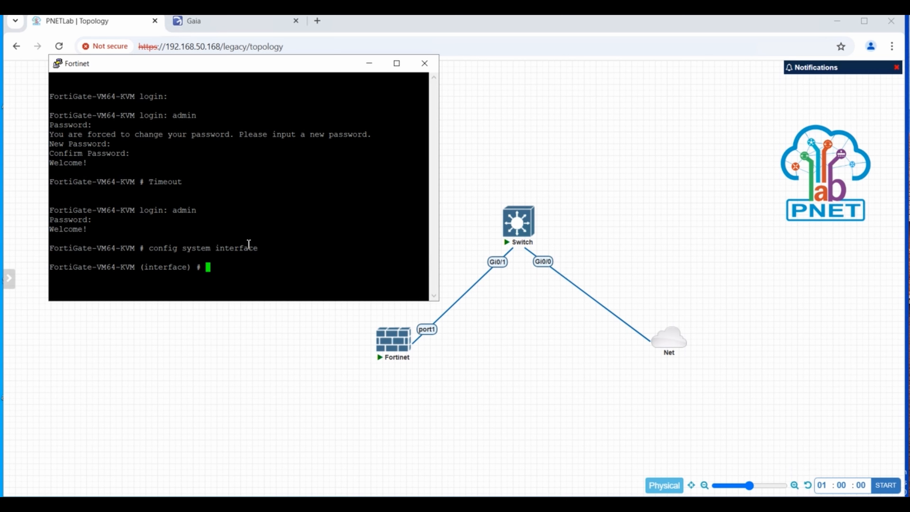
- List the available commands and interfaces, check port1's addressing, and open port1 for editing with edit port1
key("question")
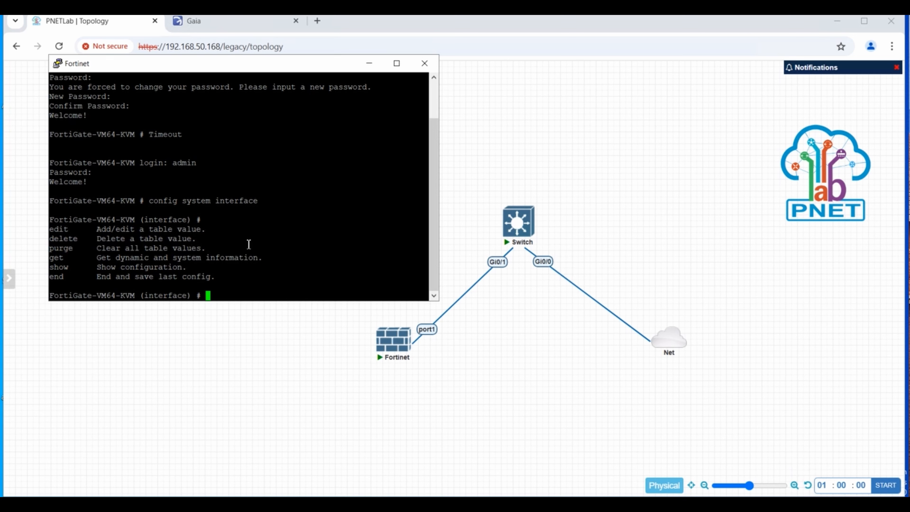
type("edit")
key("question")
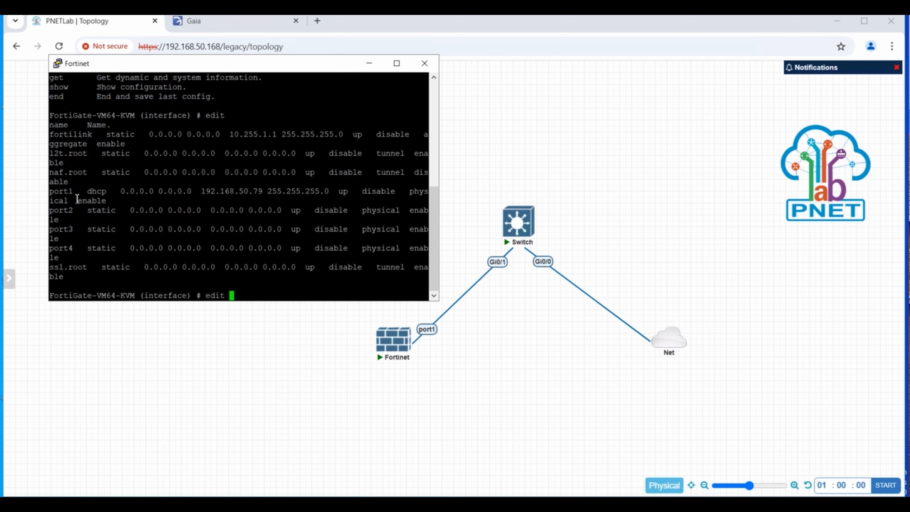
left_click_drag(73, 195, 103, 194)
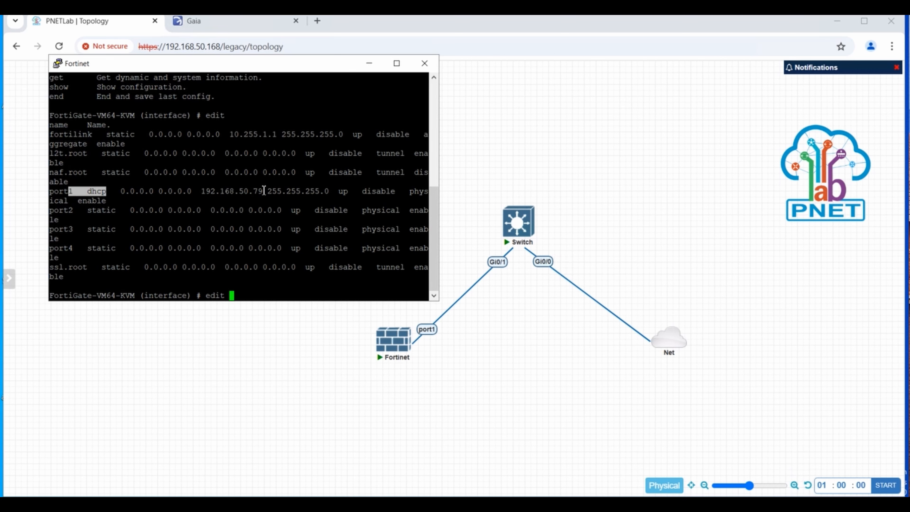
left_click_drag(264, 190, 201, 191)
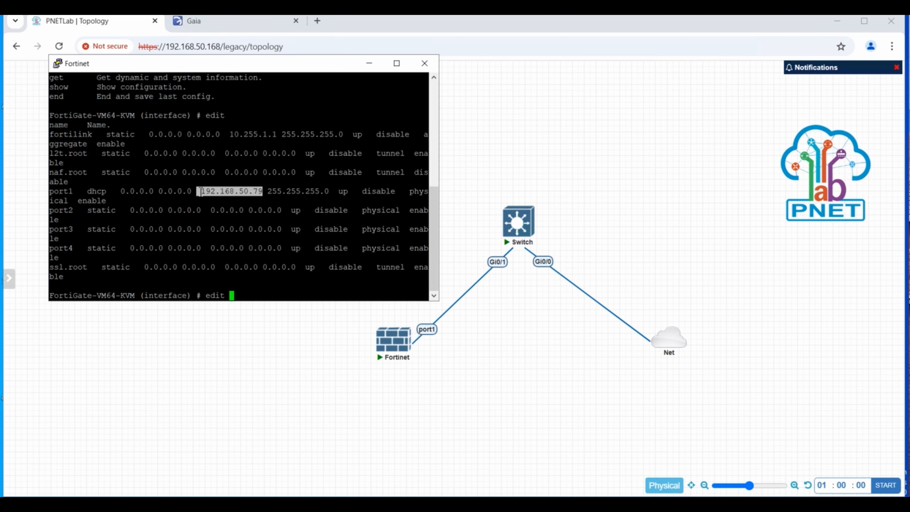
left_click(211, 193)
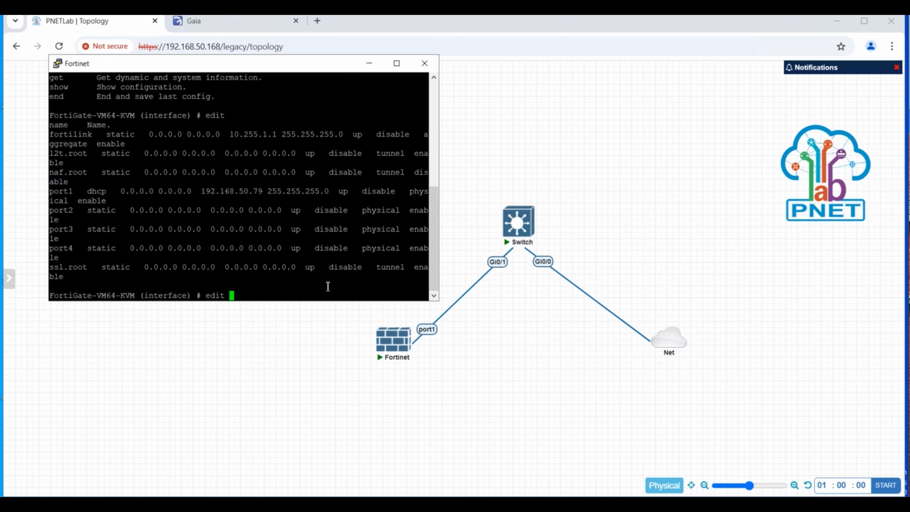
type("port1")
key("Return")
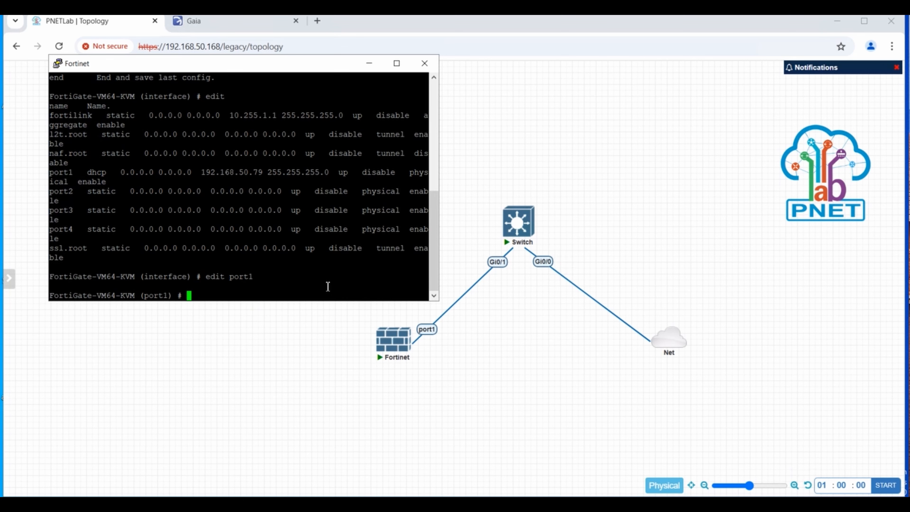
- Check the available addressing modes and set port1's mode to static
key("question")
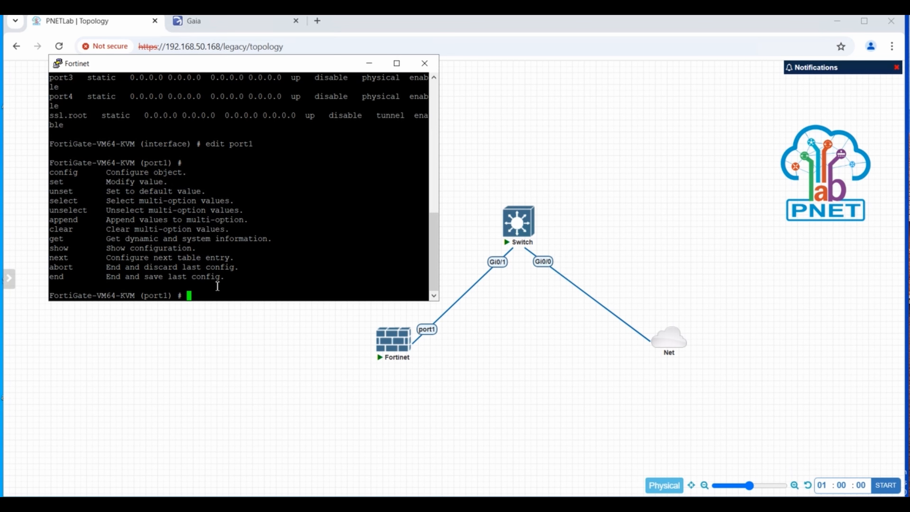
type("set mode")
key("question")
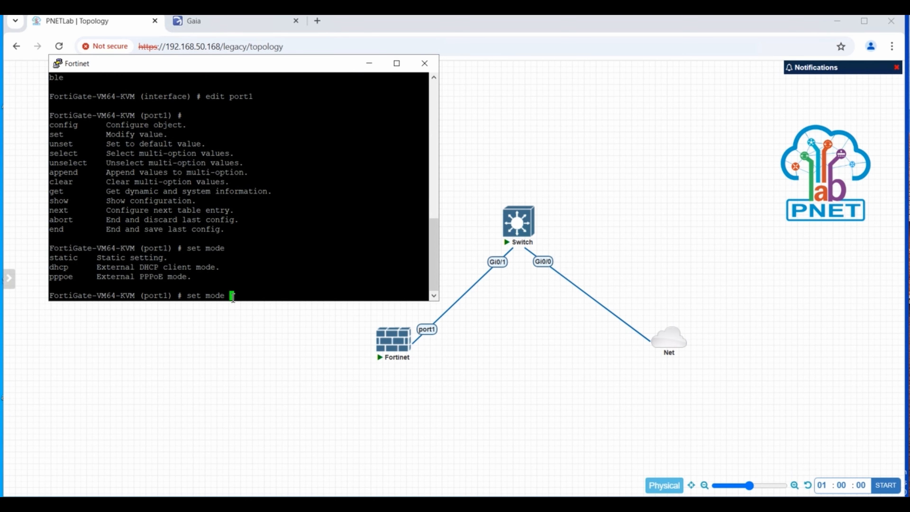
type("static")
key("Return")
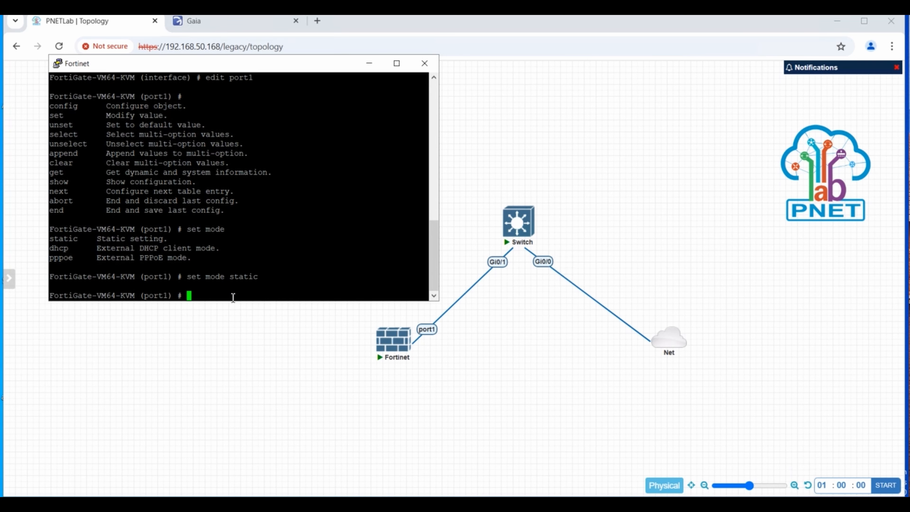
- Page through all settable options of port1 to find the one for the interface's IPv4 address
type("set ?")
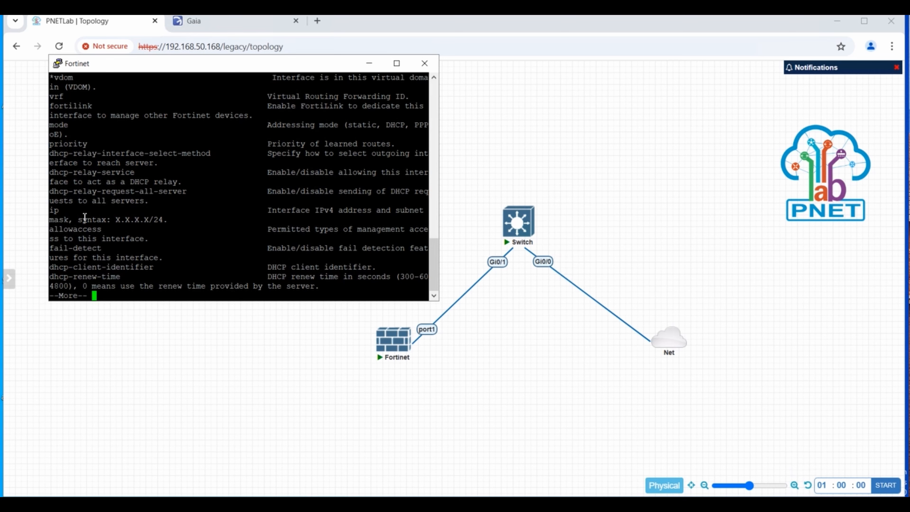
left_click_drag(69, 212, 52, 215)
key("space")
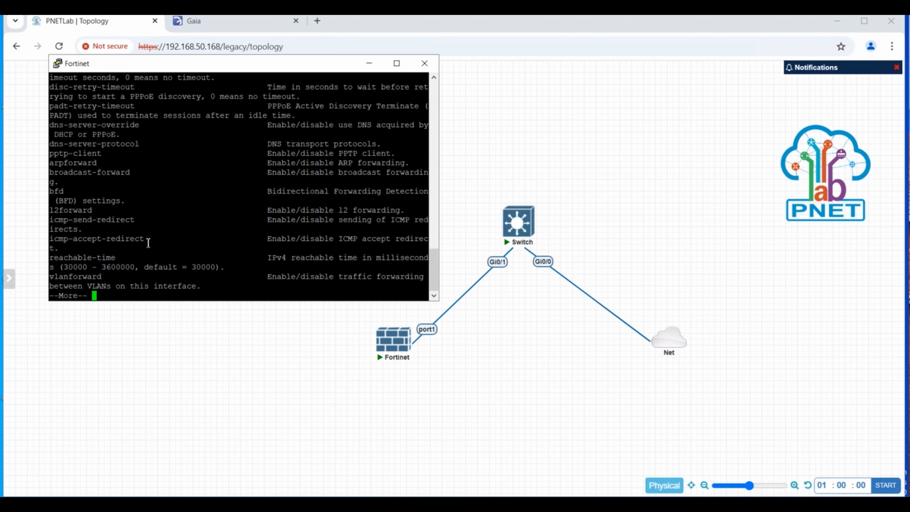
key("space")
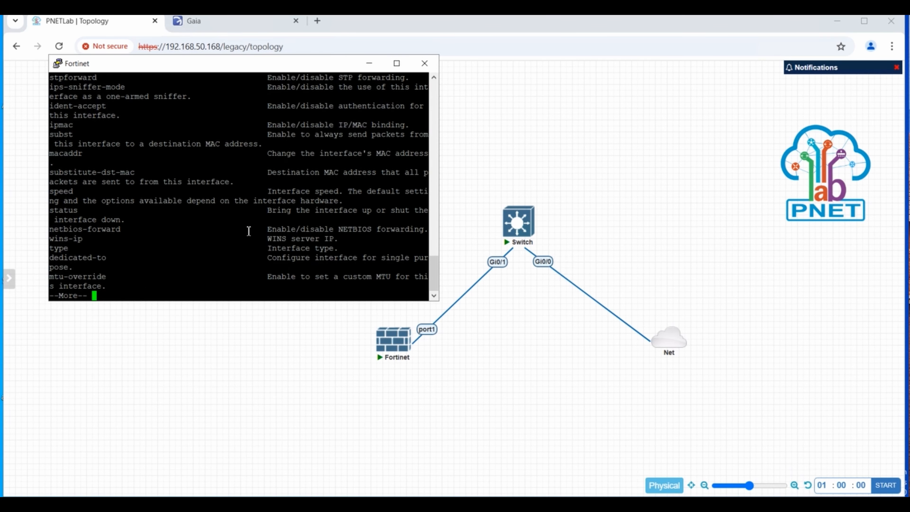
key("space")
key("space")
key("space")
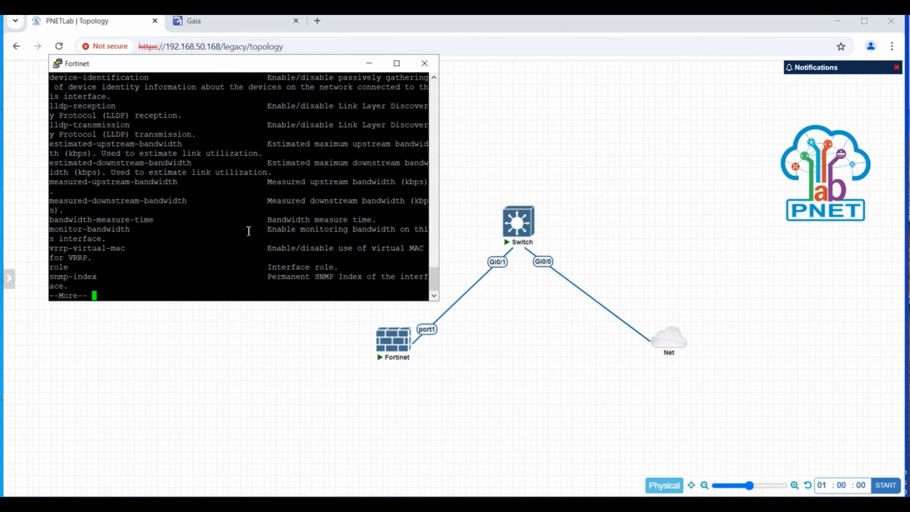
key("BackSpace")
key("BackSpace")
key("BackSpace")
- Set port1's IP address to 192.168.50.79 with subnet mask 255.255.255.0, checking the syntax and the earlier interface listing
type("ip")
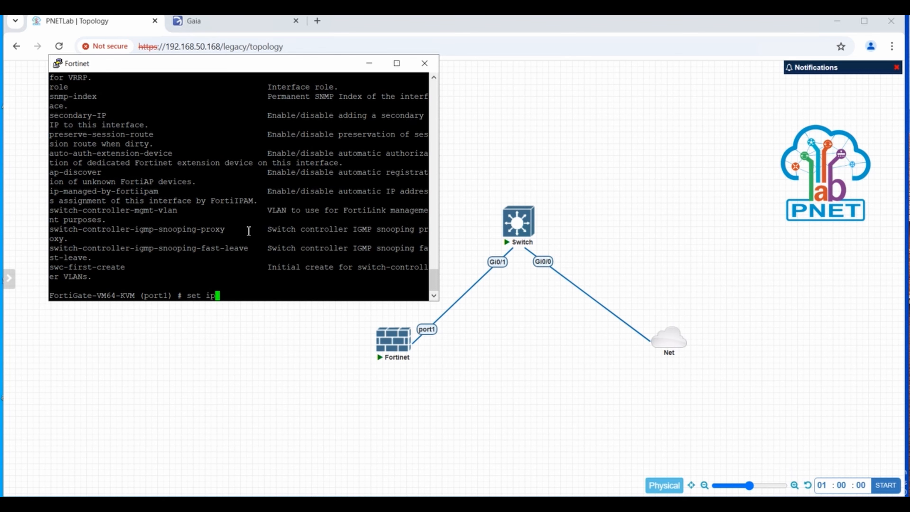
key("question")
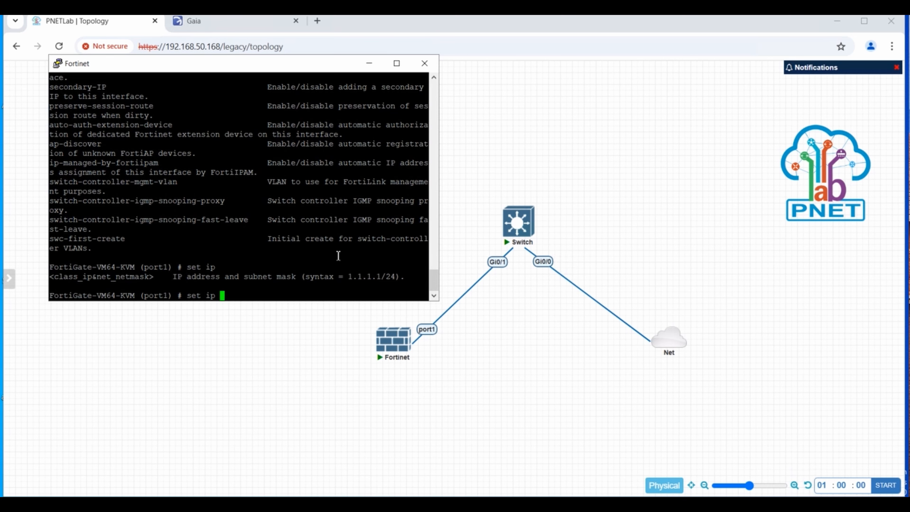
type("192.168.50.79 ip")
key("BackSpace")
key("BackSpace")
key("BackSpace")
key("BackSpace")
key("BackSpace")
left_click_drag(434, 274, 423, 227)
scroll(422, 224, "up", 1)
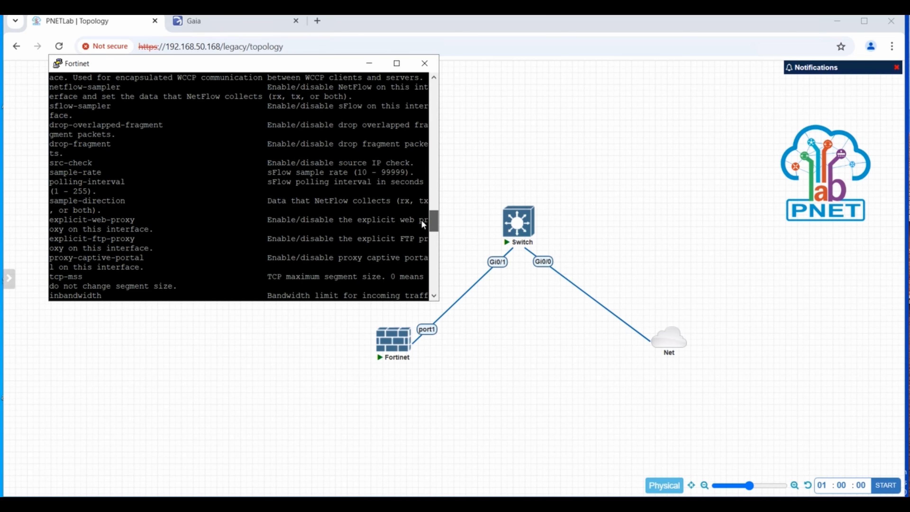
scroll(420, 217, "up", 3)
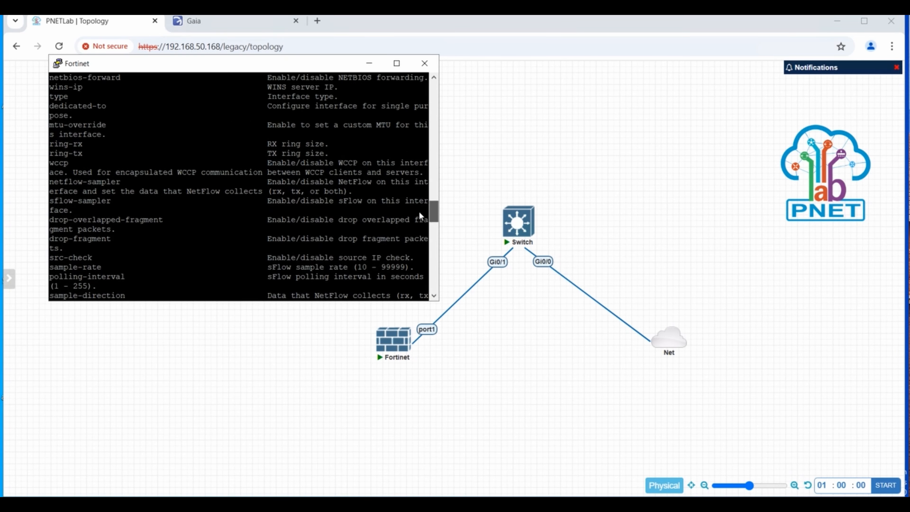
scroll(419, 212, "up", 6)
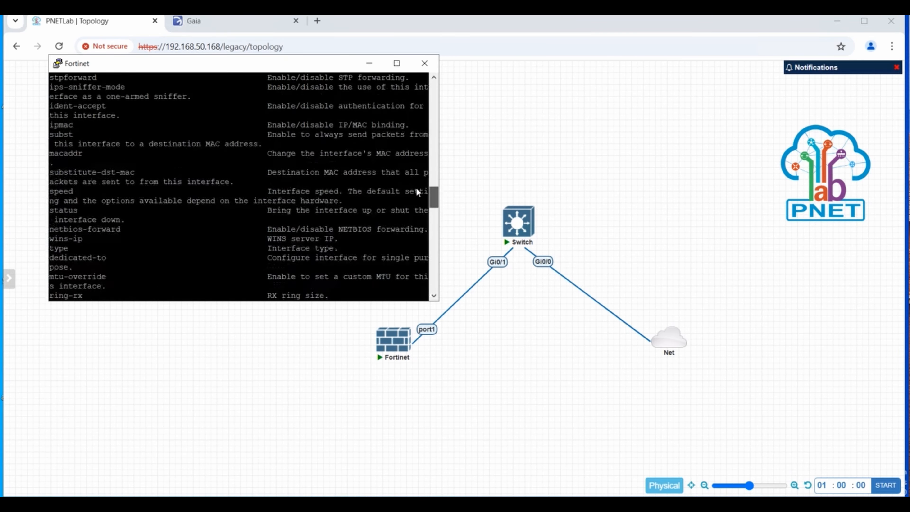
scroll(416, 176, "up", 4)
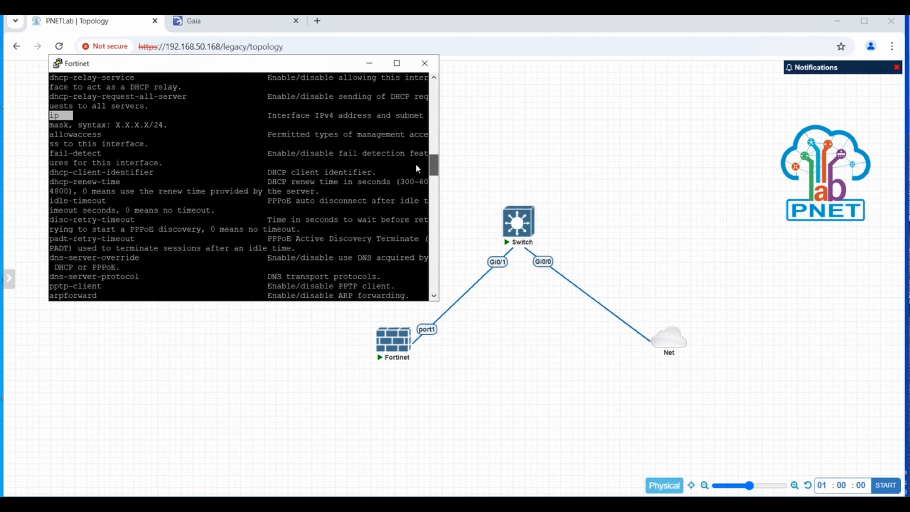
scroll(415, 163, "up", 7)
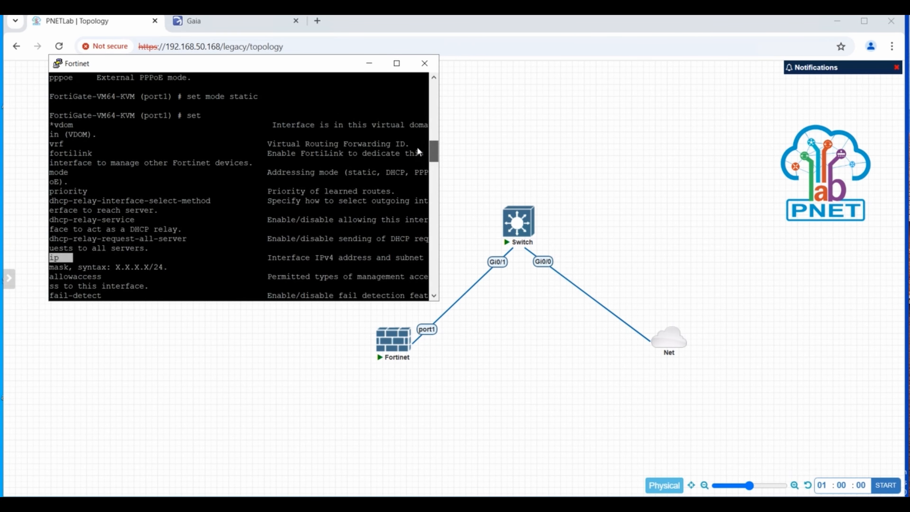
scroll(418, 145, "up", 5)
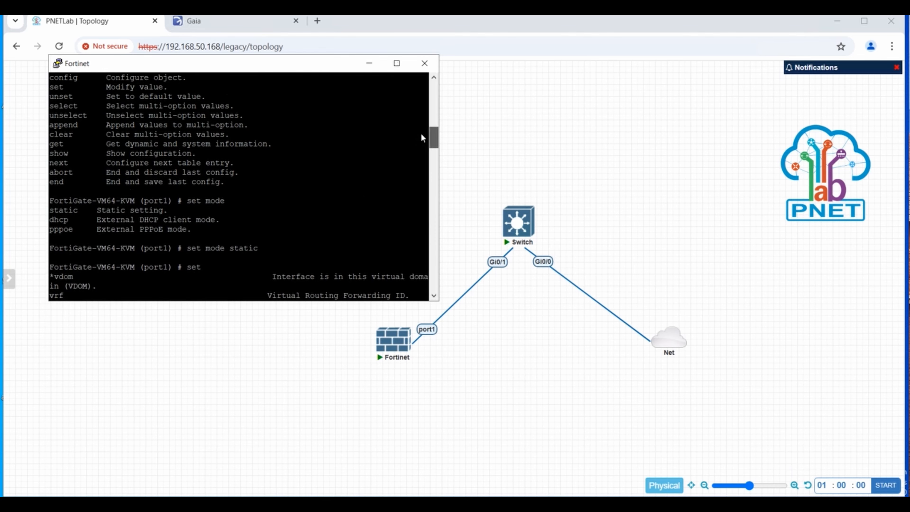
scroll(421, 130, "up", 3)
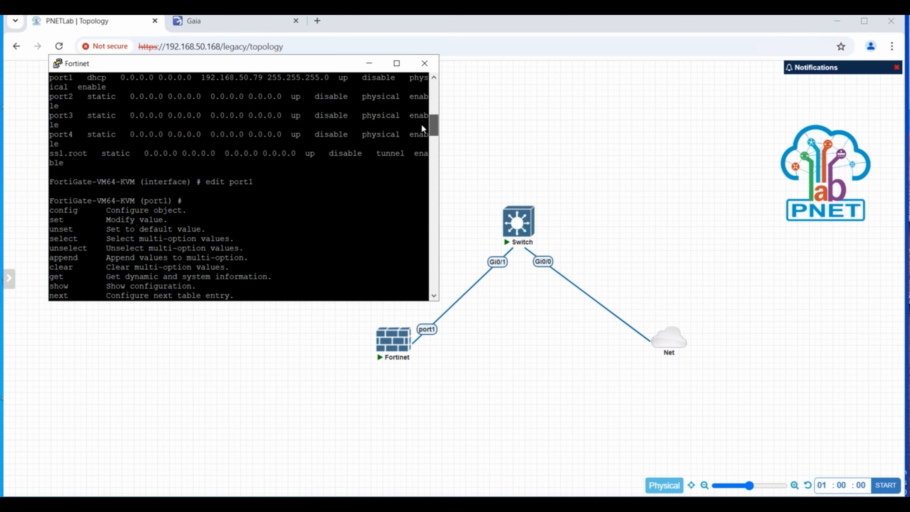
left_click_drag(421, 125, 432, 281)
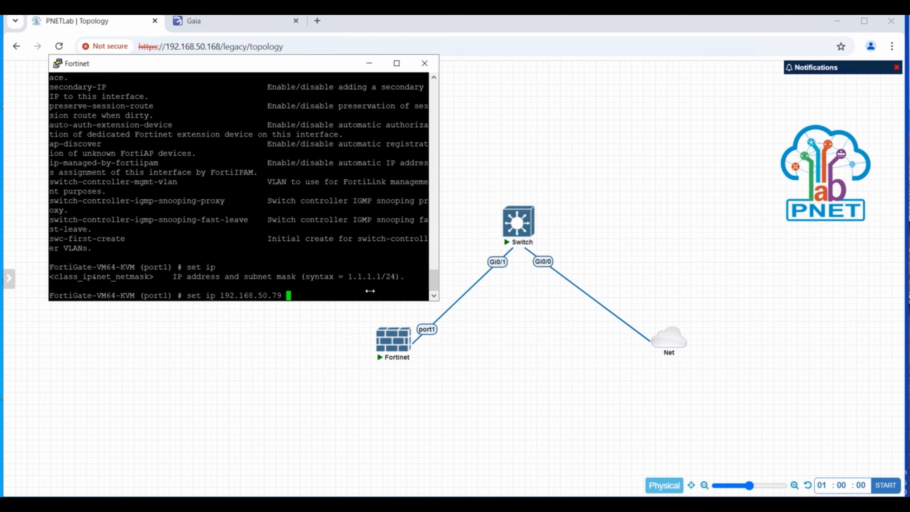
type("255.255.255.0")
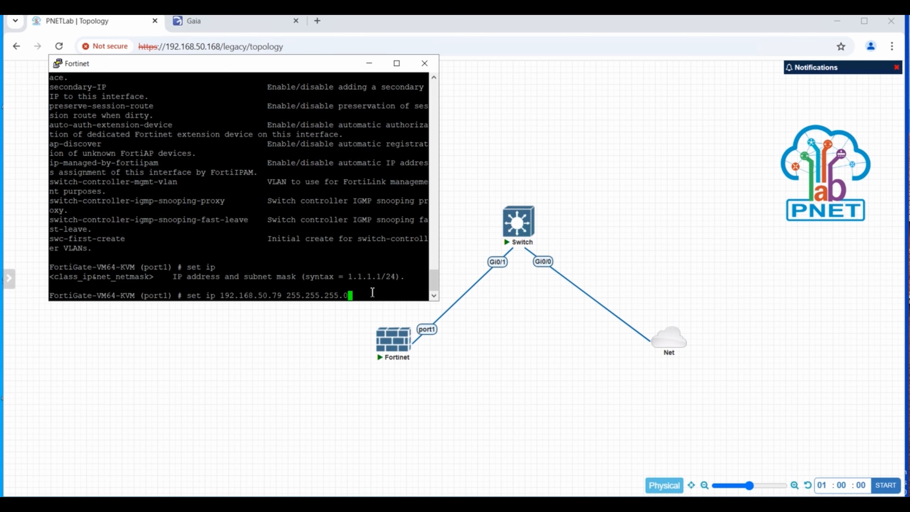
key("question")
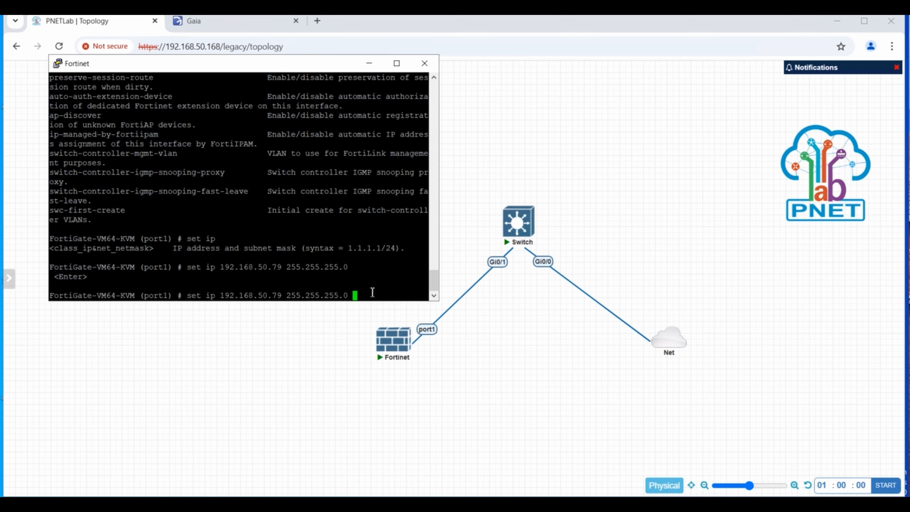
key("Return")
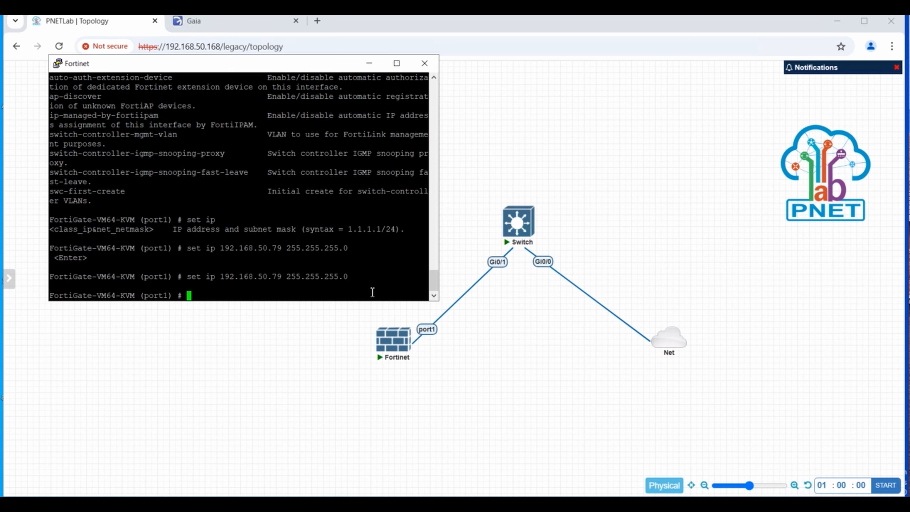
- List port1's commands and page through its settable options, examining the allowaccess entry for management access
key("question")
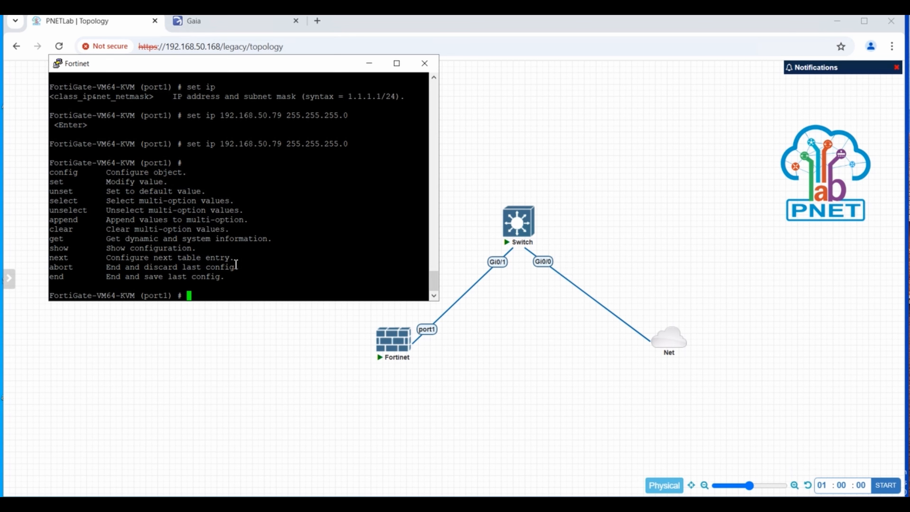
type("set")
key("question")
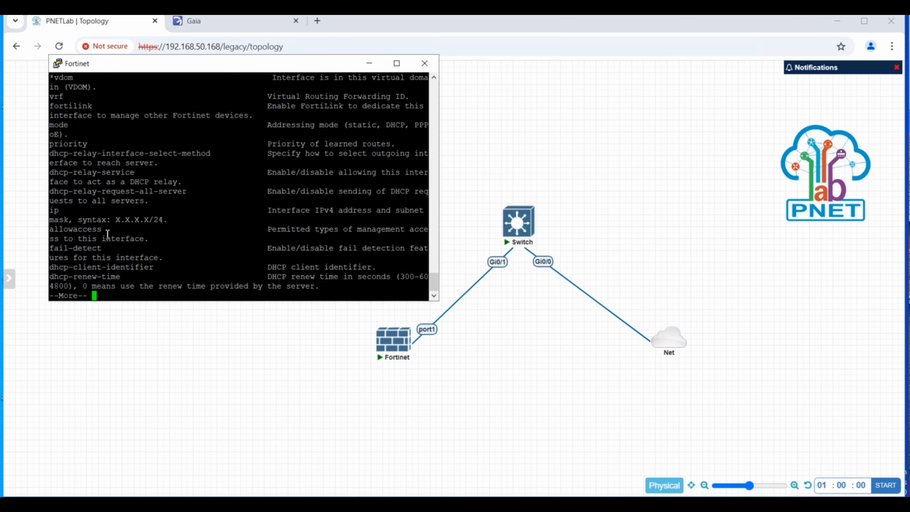
left_click_drag(102, 230, 51, 229)
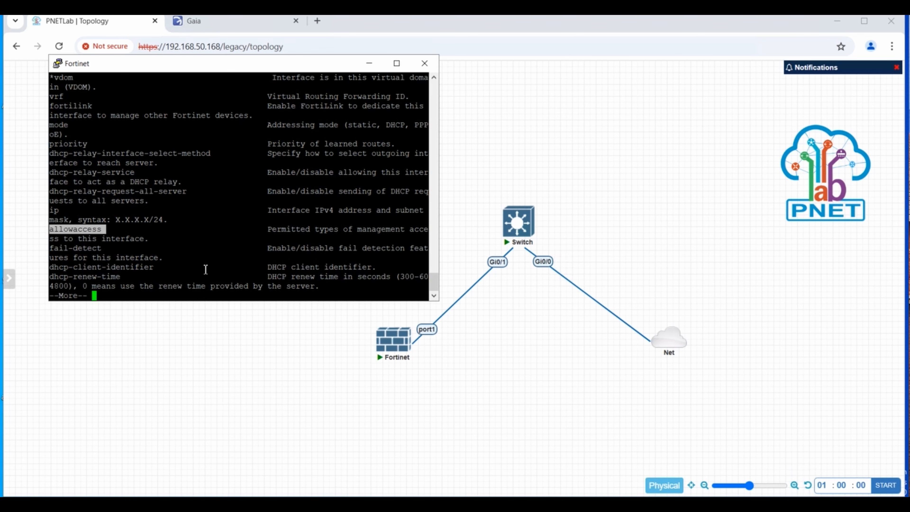
key("space")
key("space")
key("space")
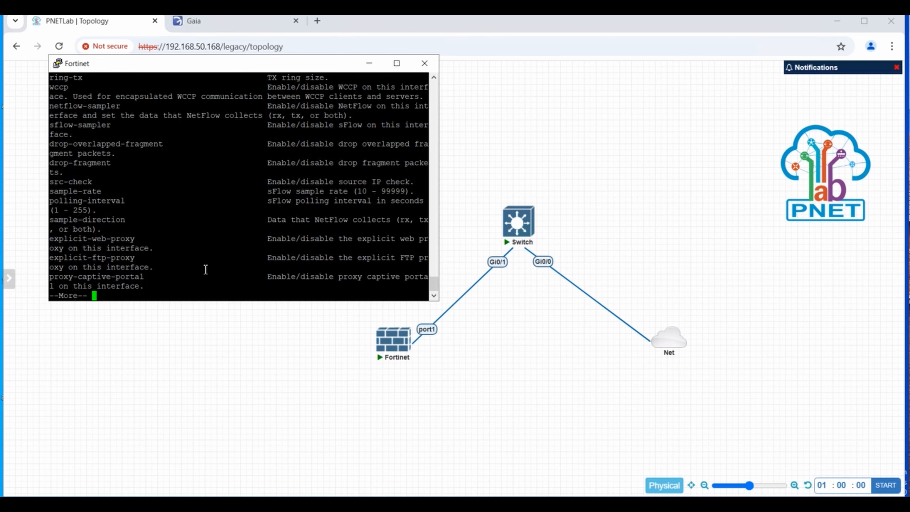
key("space")
key("space")
key("space")
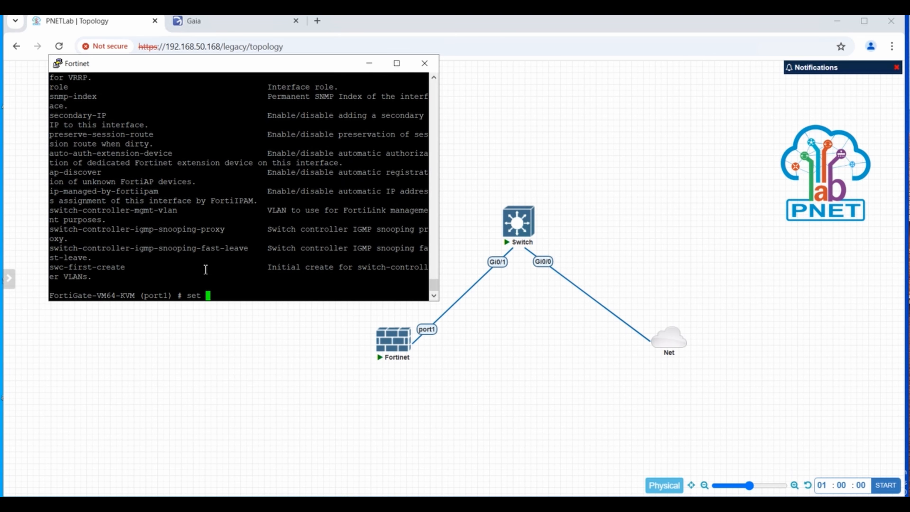
- Discard the unfinished set command and clear the console screen
key("BackSpace")
key("BackSpace")
key("BackSpace")
key("BackSpace")
key("BackSpace")
key("BackSpace")
key("BackSpace")
key("ctrl+l")
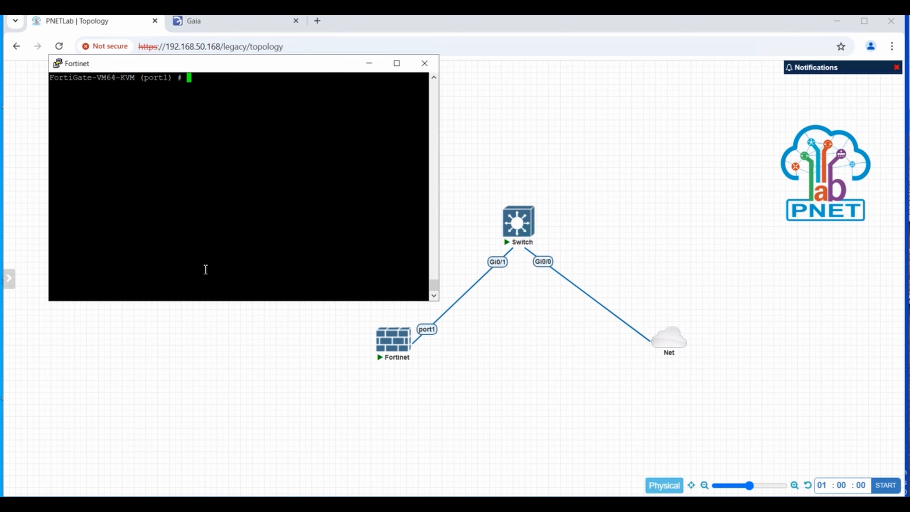
- Allow http, https, ssh and telnet management access on port1, checking the available access types
type("set a")
key("Tab")
key("question")
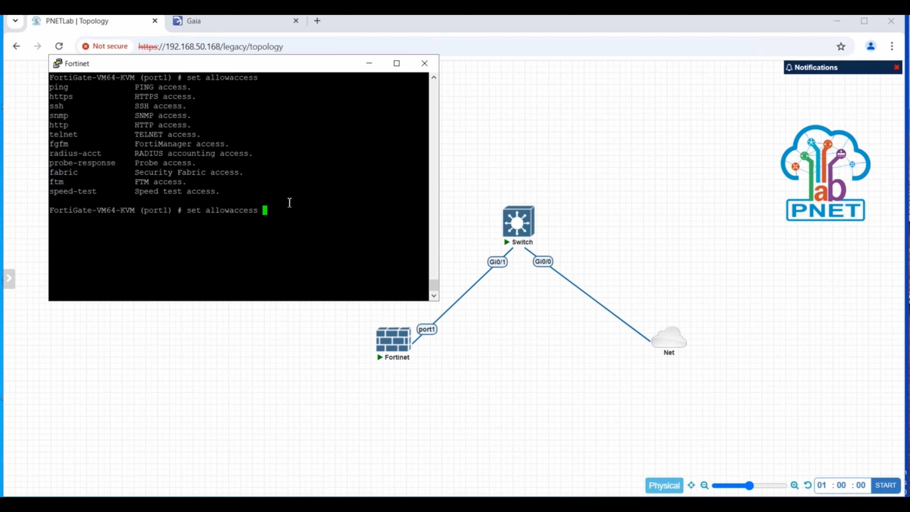
type("http https ssh telnet")
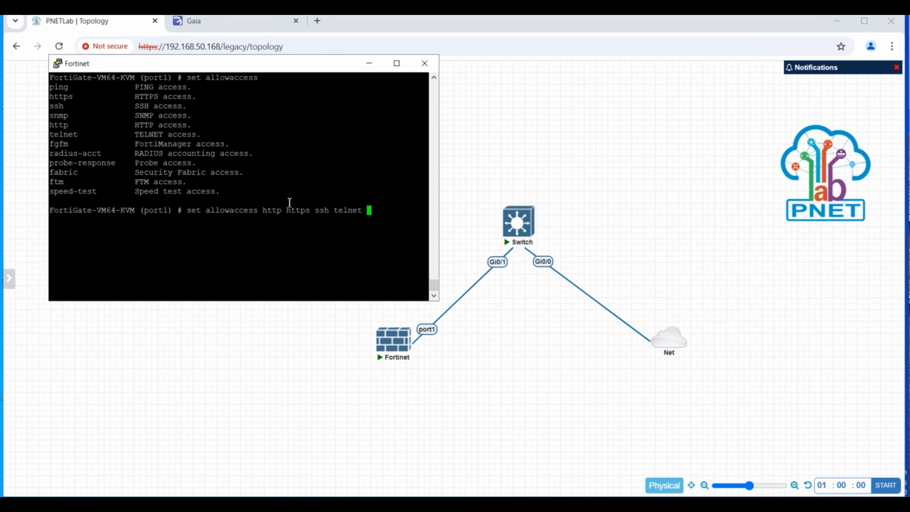
key("Return")
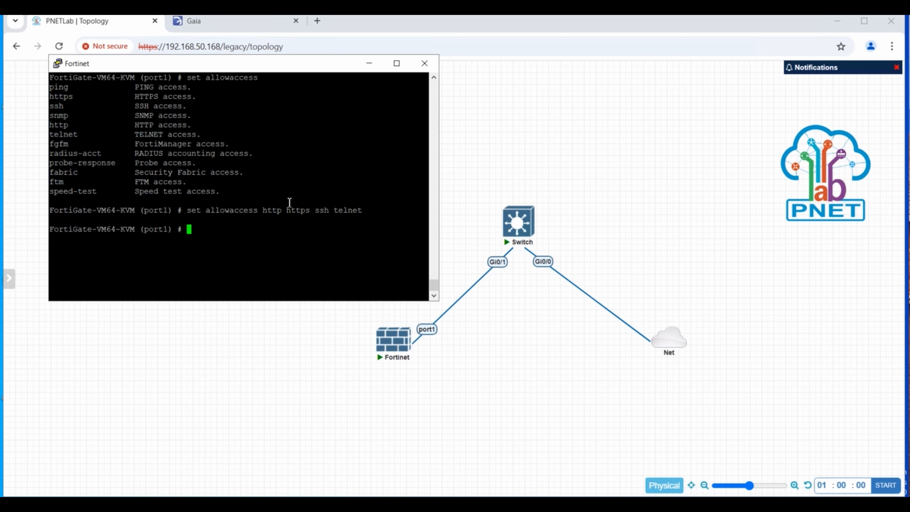
- Show port1's configuration to review it, and end the interface configuration to save the changes
type("show")
key("Return")
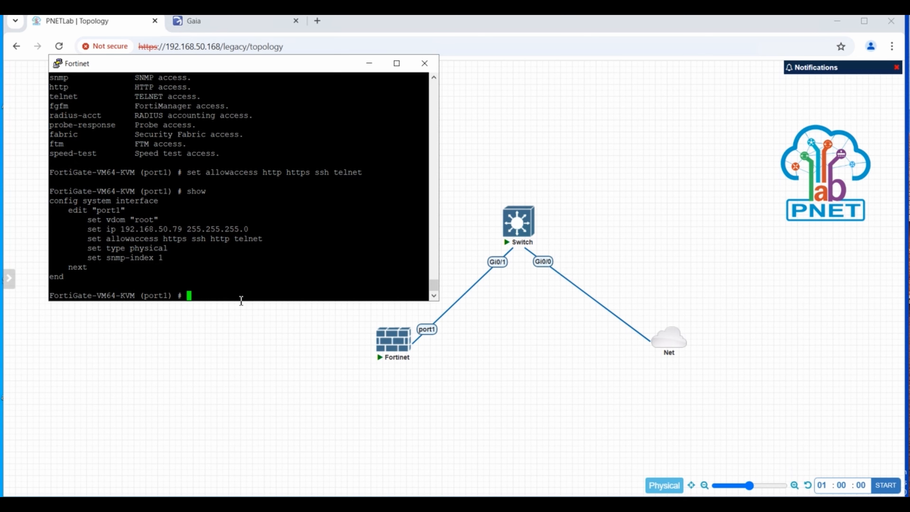
type("end")
key("Return")
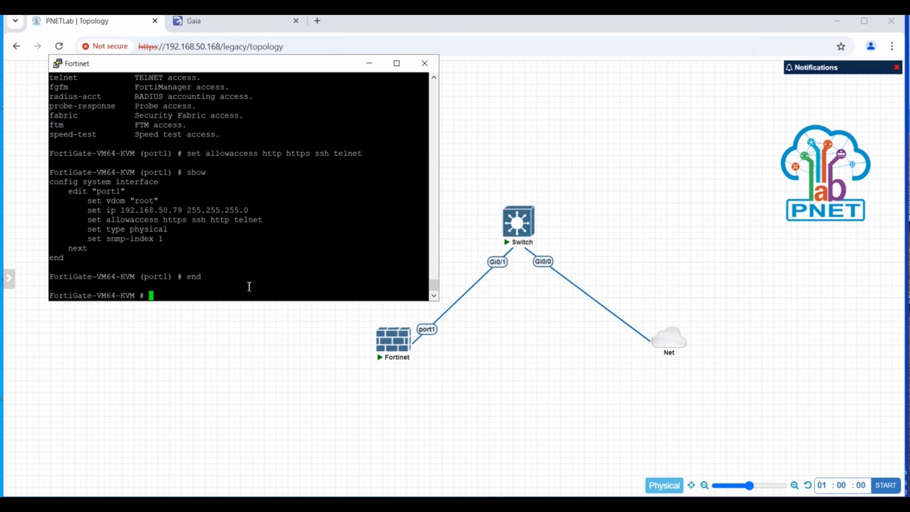
left_click(317, 21)
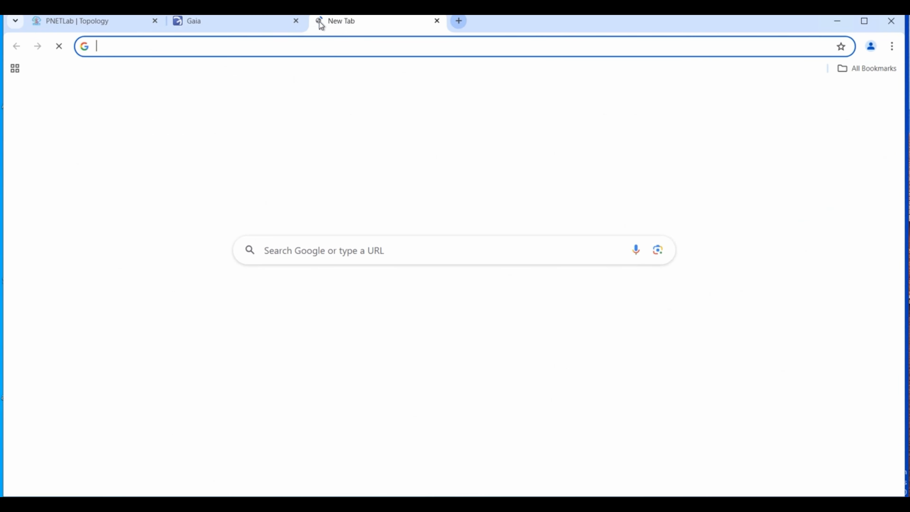
type("http")
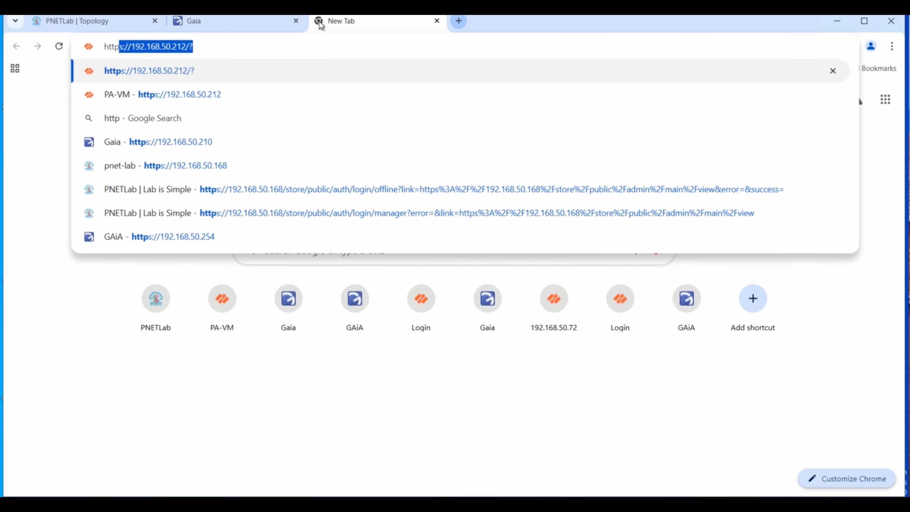
type("://")
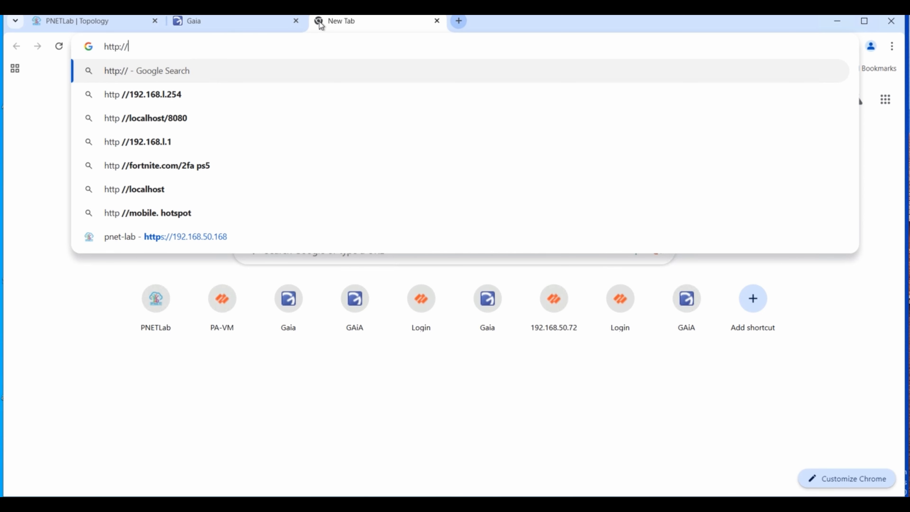
type("192")
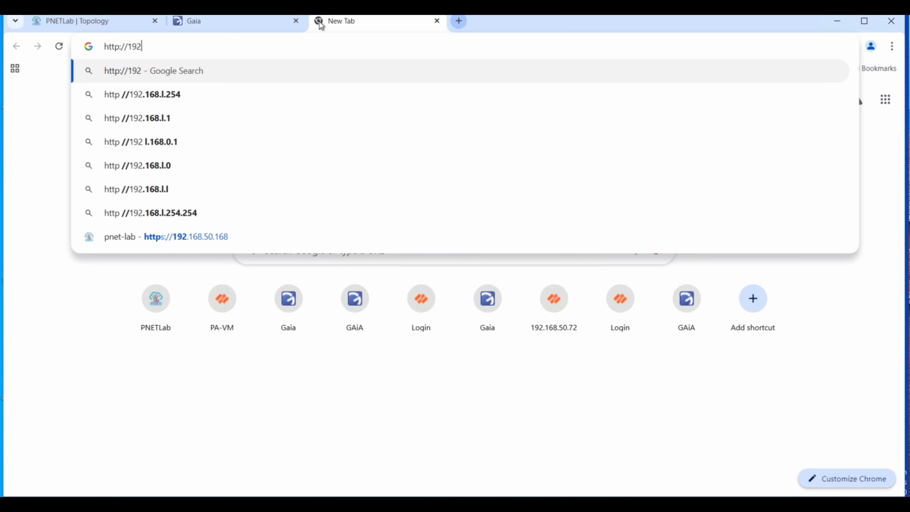
type(".1")
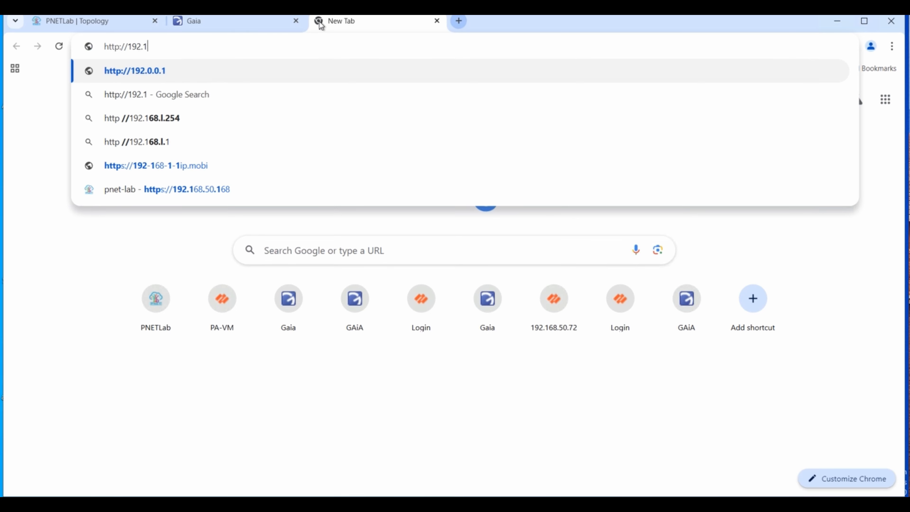
type("68.")
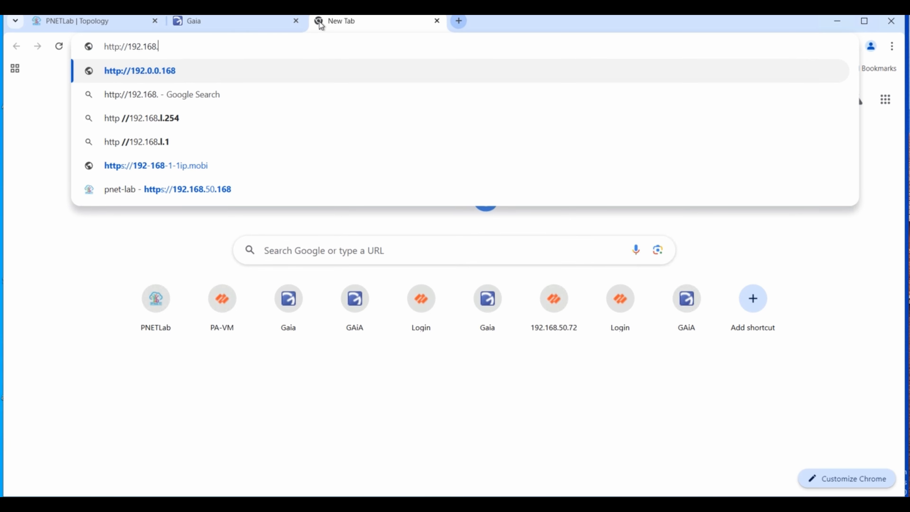
type("50.79")
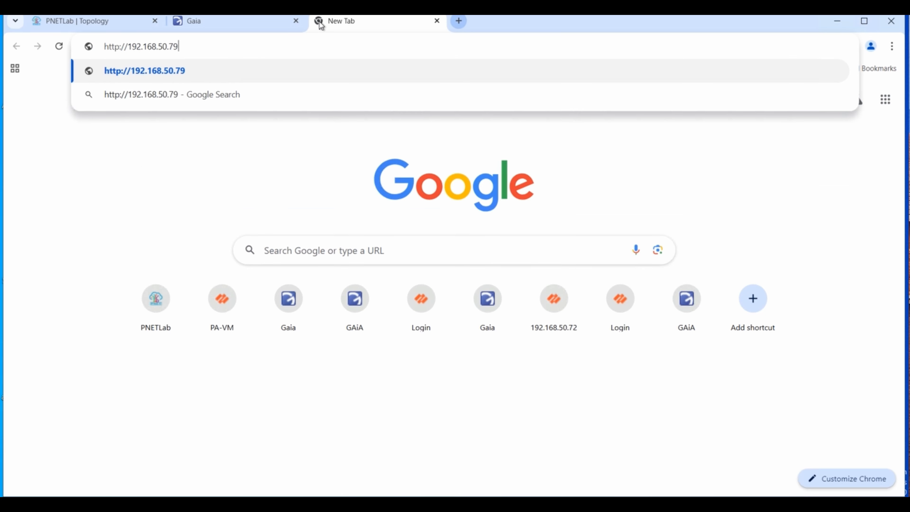
key("Return")
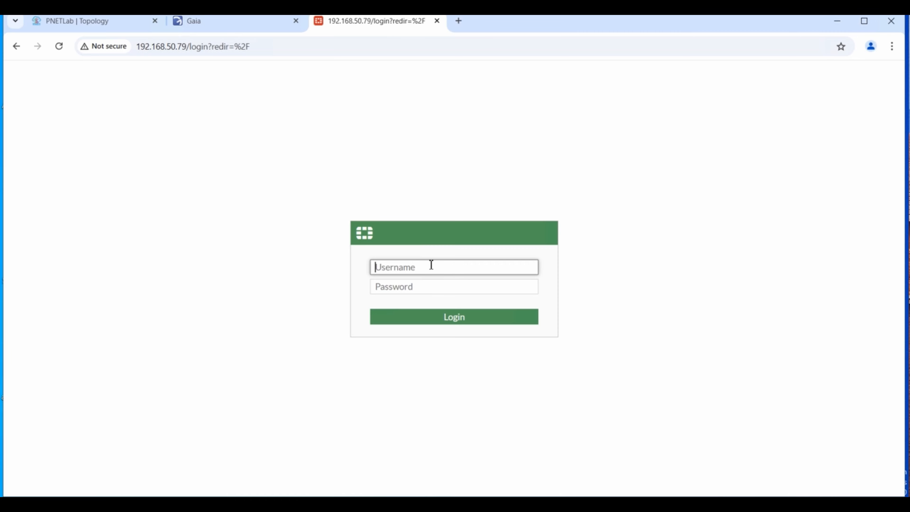
type("admin")
key("Tab")
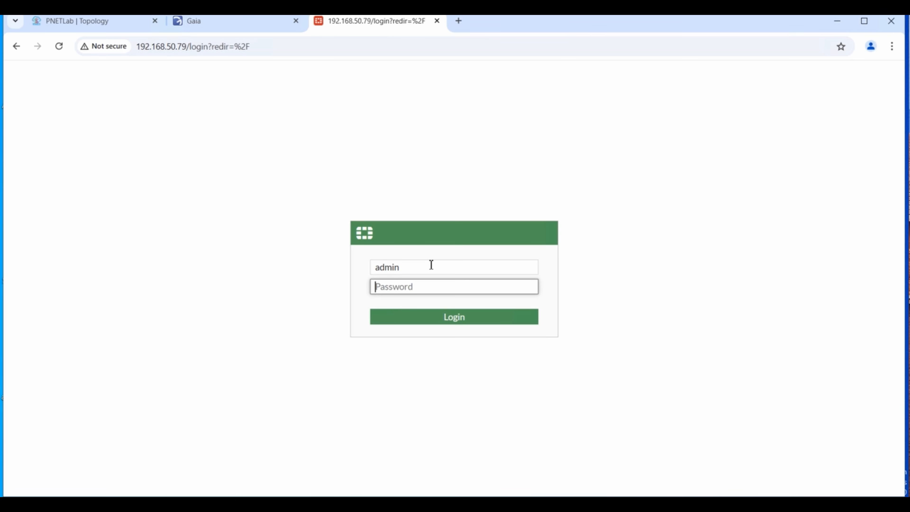
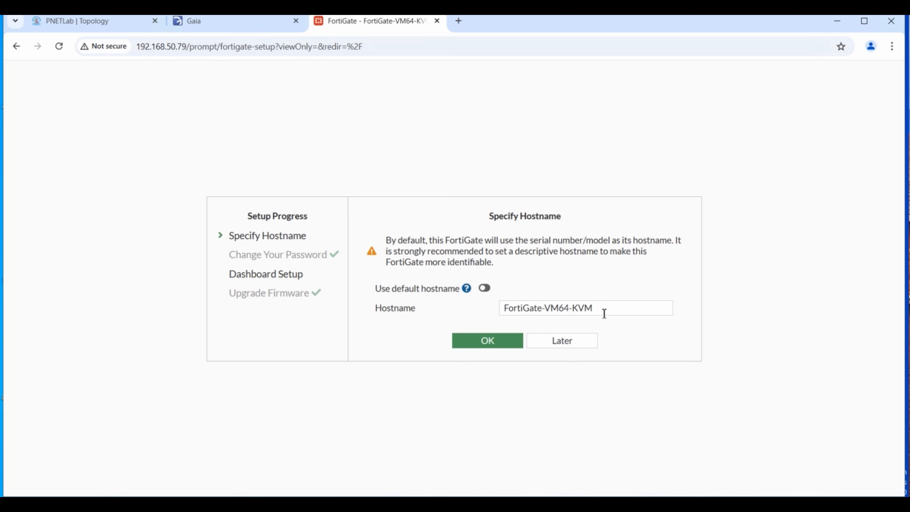
- Set the firewall's hostname to FortiGate-vpn1 in the setup wizard and accept it
key("BackSpace")
key("BackSpace")
key("BackSpace")
key("BackSpace")
key("BackSpace")
key("BackSpace")
key("BackSpace")
key("BackSpace")
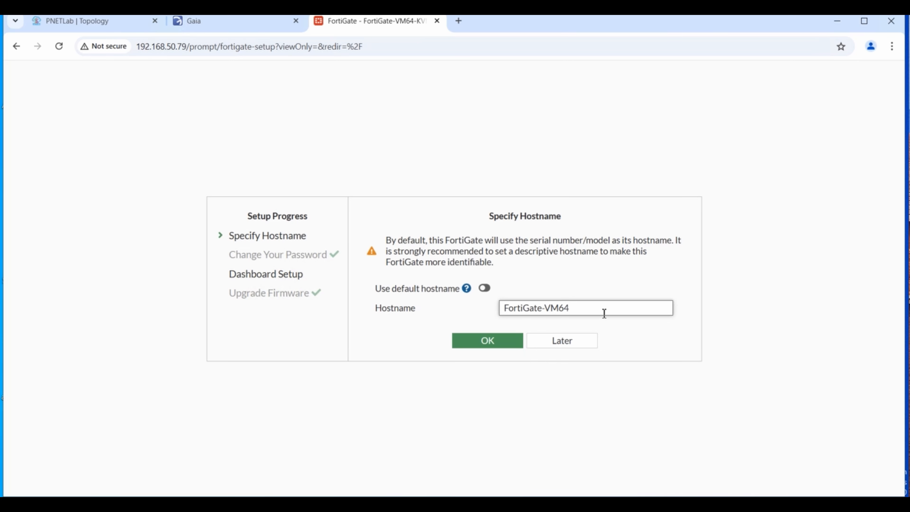
type("vpn1")
left_click(489, 340)
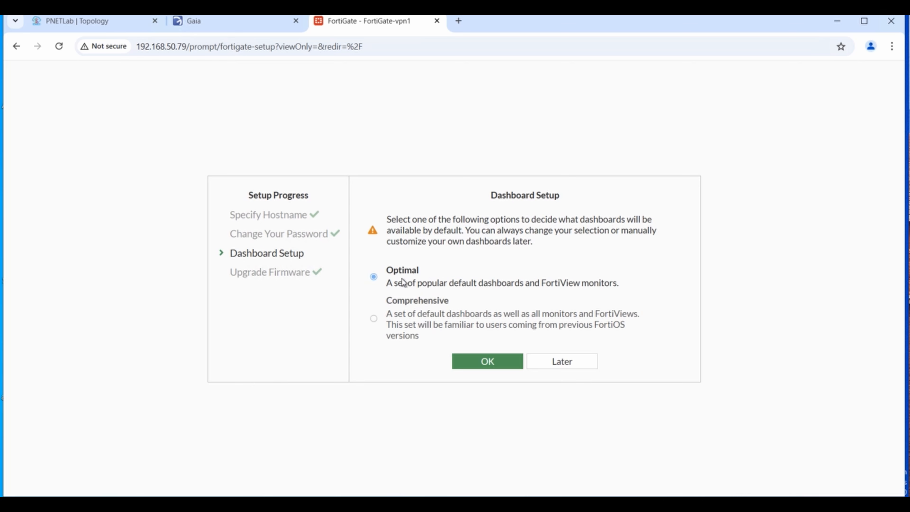
- Accept the Optimal dashboard setup and dismiss the FortiOS 7.0.0 introduction with Don't show again enabled
left_click(491, 362)
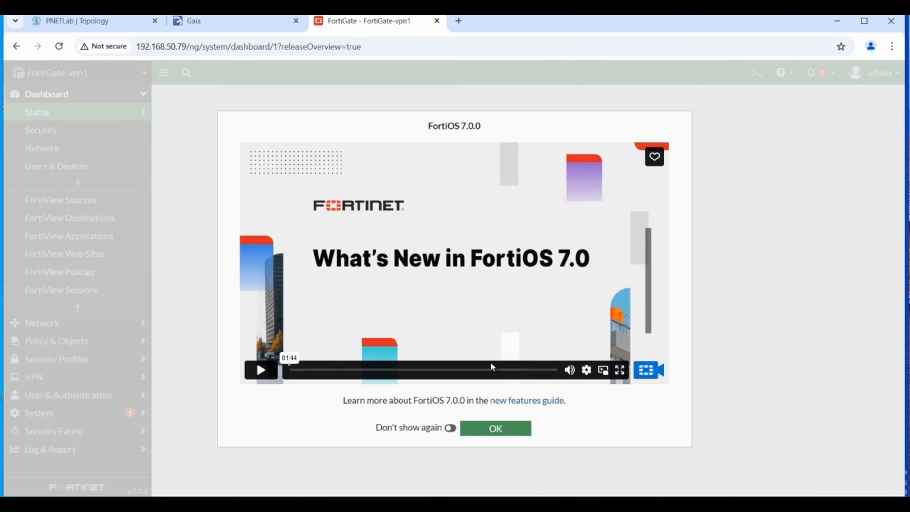
left_click(451, 428)
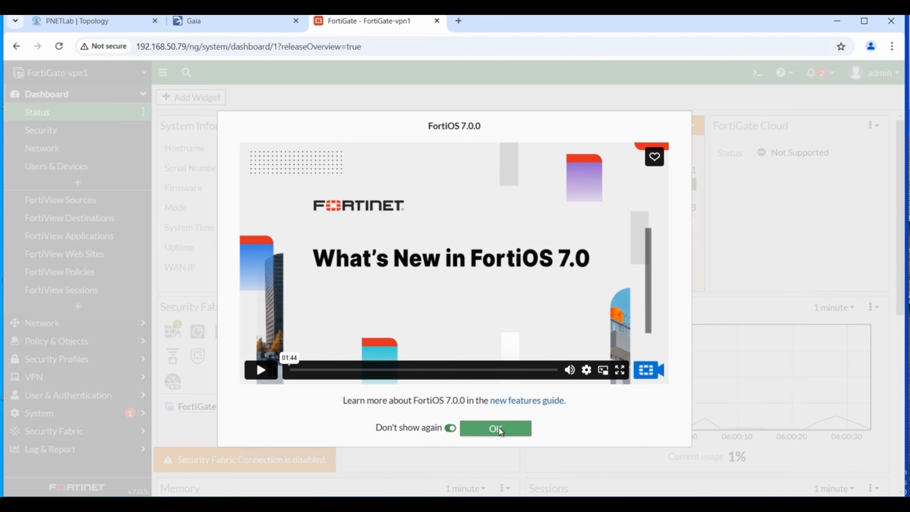
left_click(500, 430)
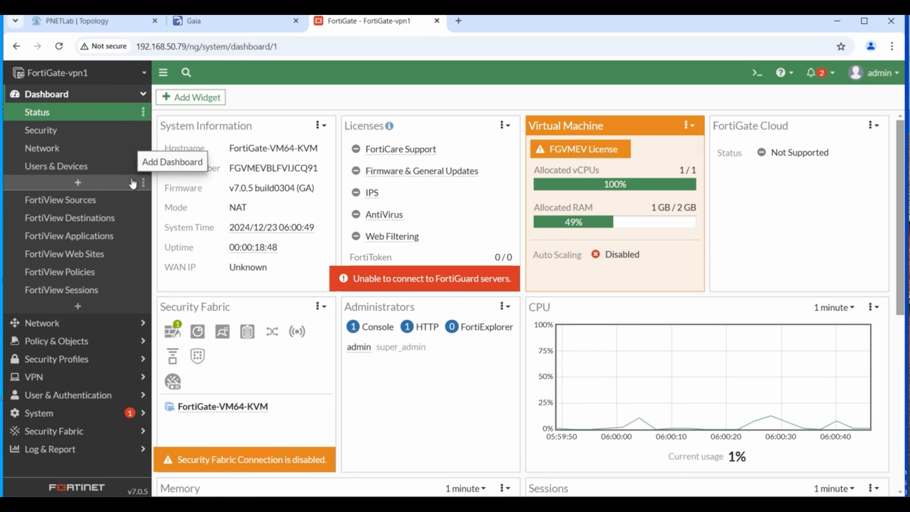
- View the Security and Network dashboards, and examine the network interface list for port1's address and administrative access
left_click(68, 138)
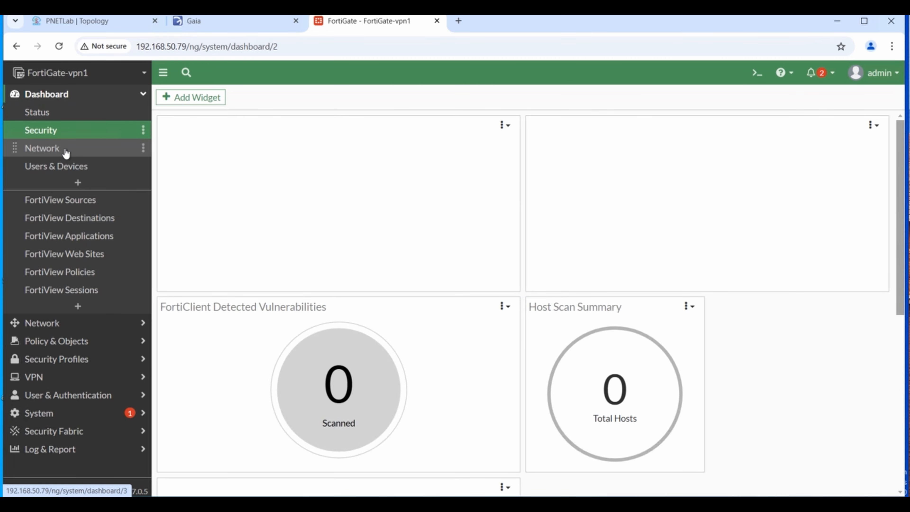
left_click(67, 151)
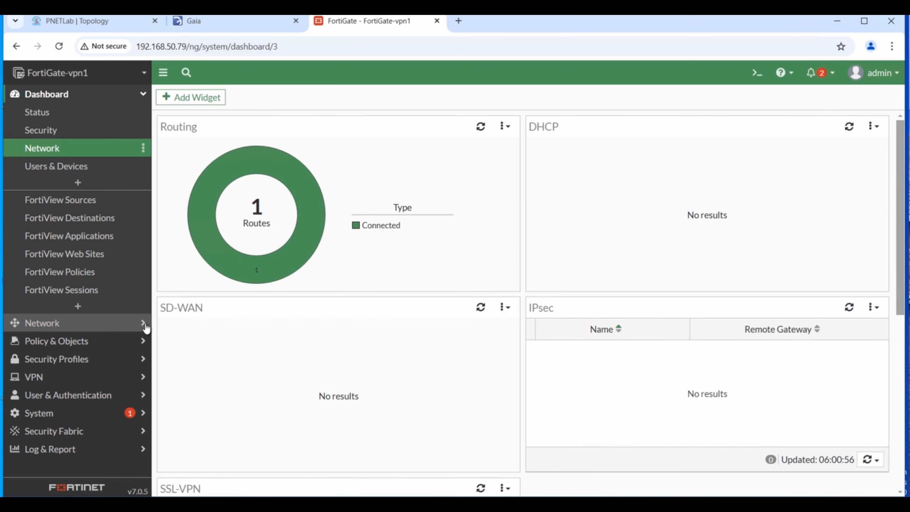
left_click(144, 323)
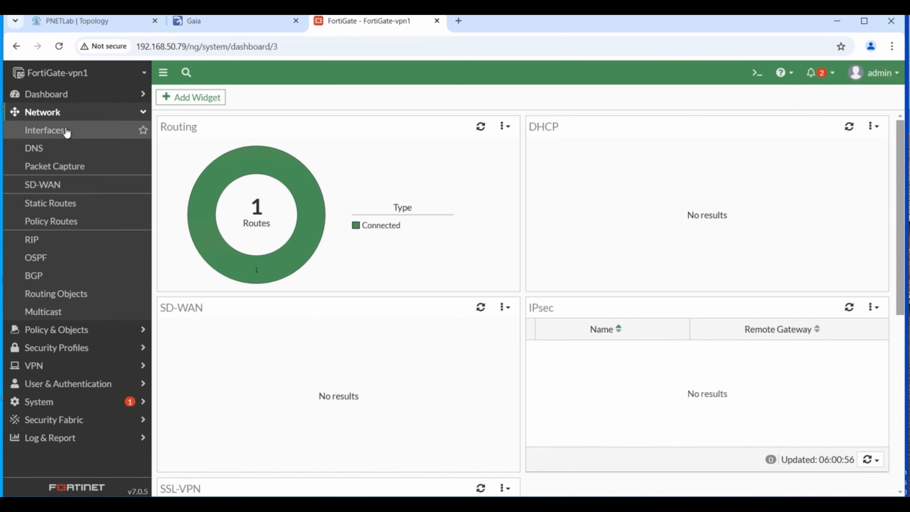
left_click(66, 130)
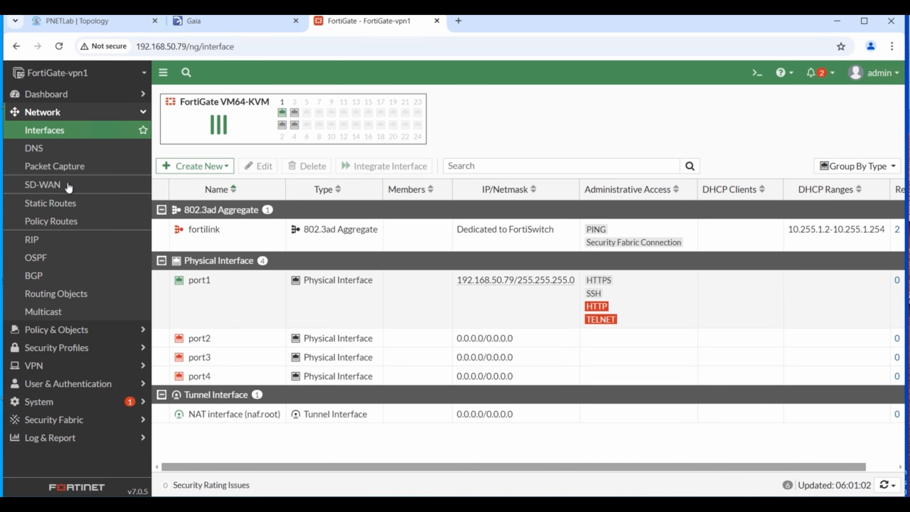
- Switch the DNS settings to specified servers and set the primary DNS server to 8.8.8.8
left_click(53, 149)
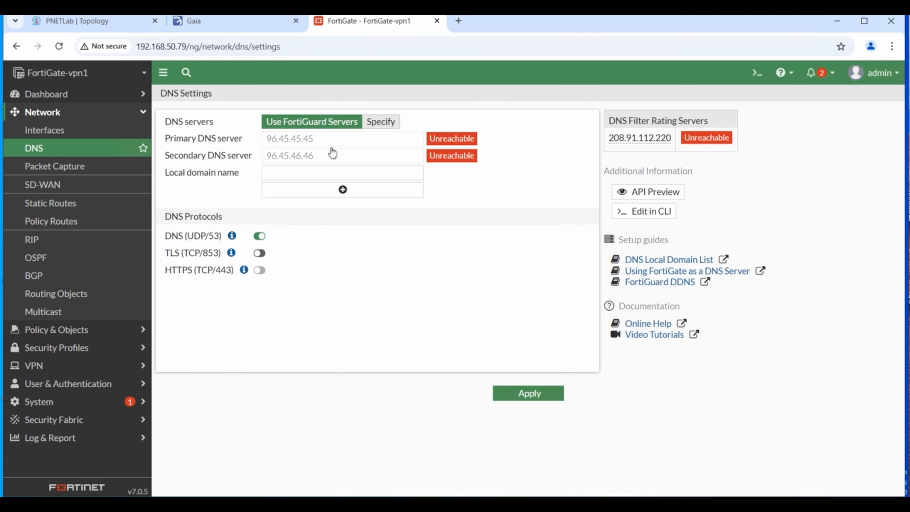
left_click(382, 125)
left_click(338, 137)
key("BackSpace")
key("BackSpace")
key("BackSpace")
key("BackSpace")
key("BackSpace")
key("BackSpace")
key("BackSpace")
key("BackSpace")
key("BackSpace")
key("BackSpace")
key("BackSpace")
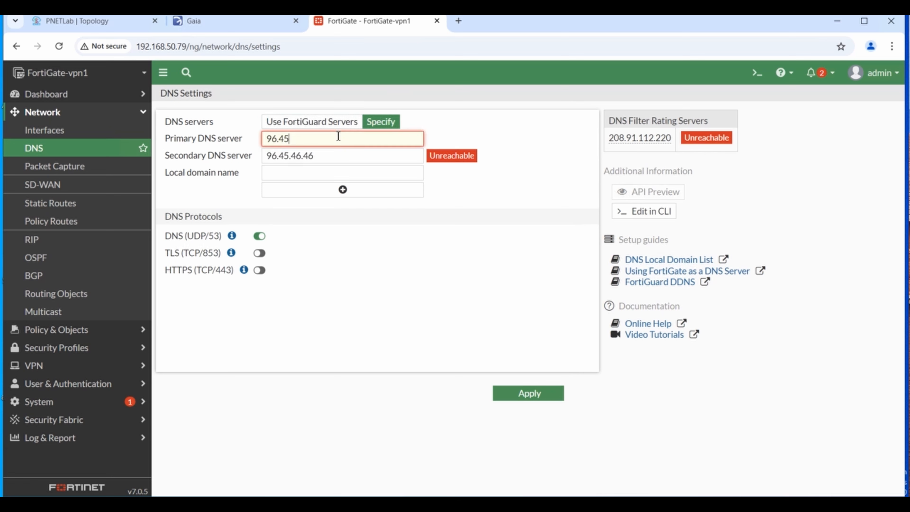
type("8.8.8.8")
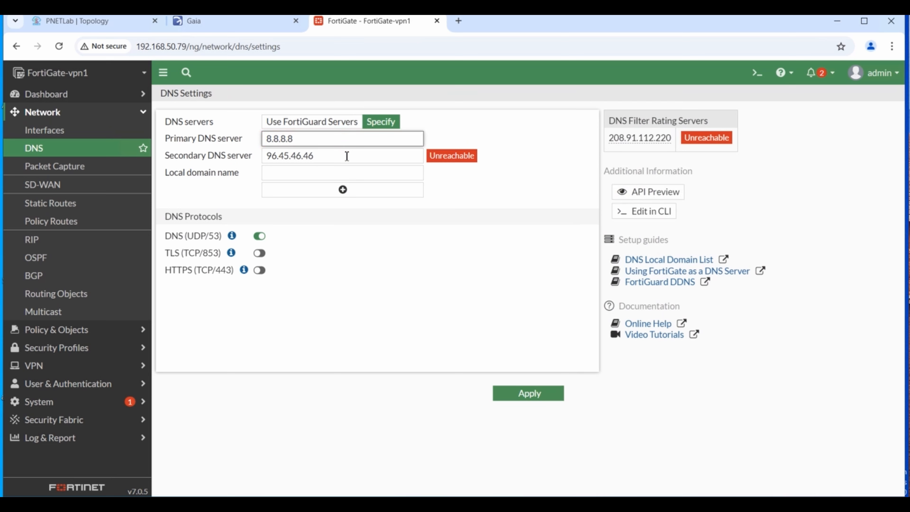
- Set the secondary DNS server to 4.4.4.4
left_click(344, 157)
key("BackSpace")
key("BackSpace")
key("BackSpace")
key("BackSpace")
key("BackSpace")
key("BackSpace")
key("BackSpace")
key("BackSpace")
key("BackSpace")
key("BackSpace")
key("BackSpace")
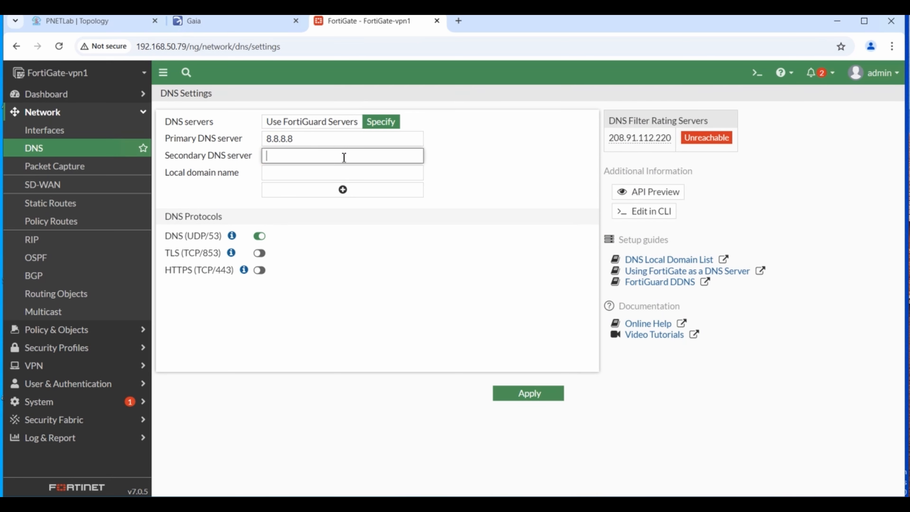
type("4.4.4.4")
left_click(475, 173)
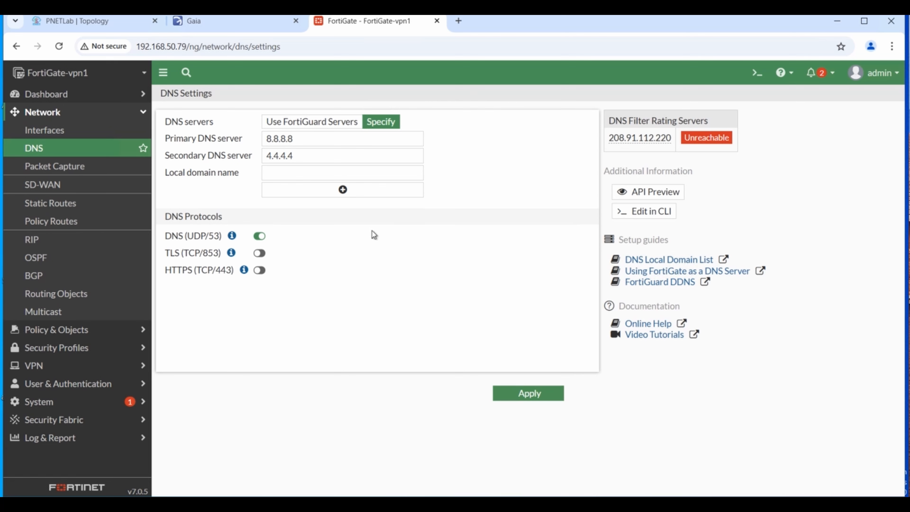
- Set the local domain name in the DNS settings to firewallgyaan.com
left_click(297, 176)
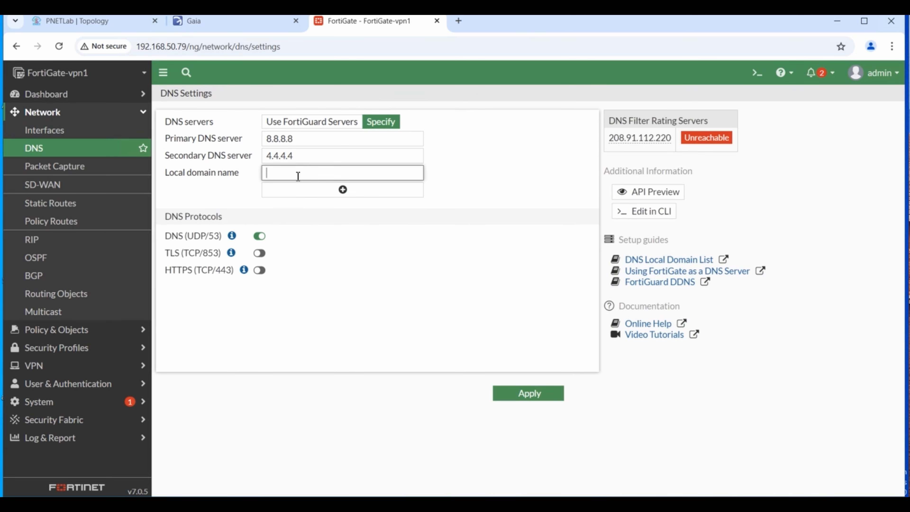
type("firewallgyaan.com")
left_click(460, 197)
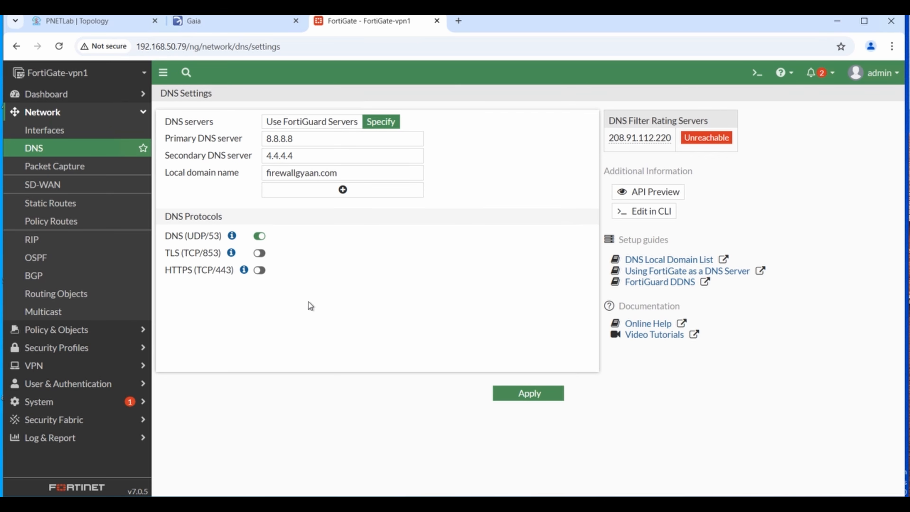
- Enable the HTTPS (TCP/443) DNS protocol to view its options, disable it again, and apply the DNS settings
left_click(260, 270)
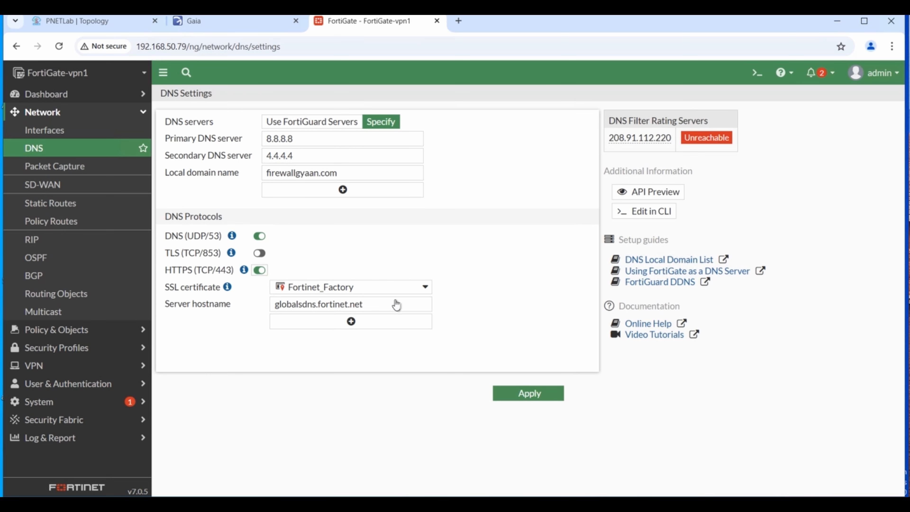
left_click(259, 270)
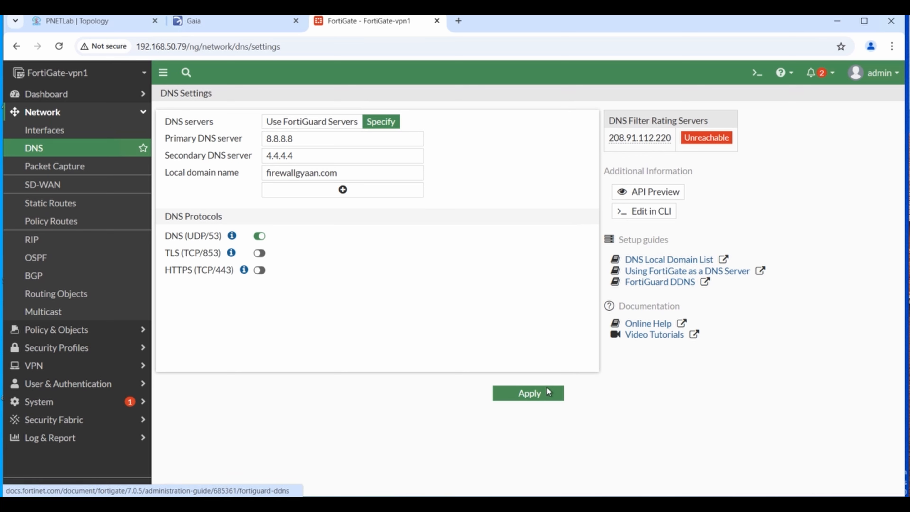
left_click(540, 396)
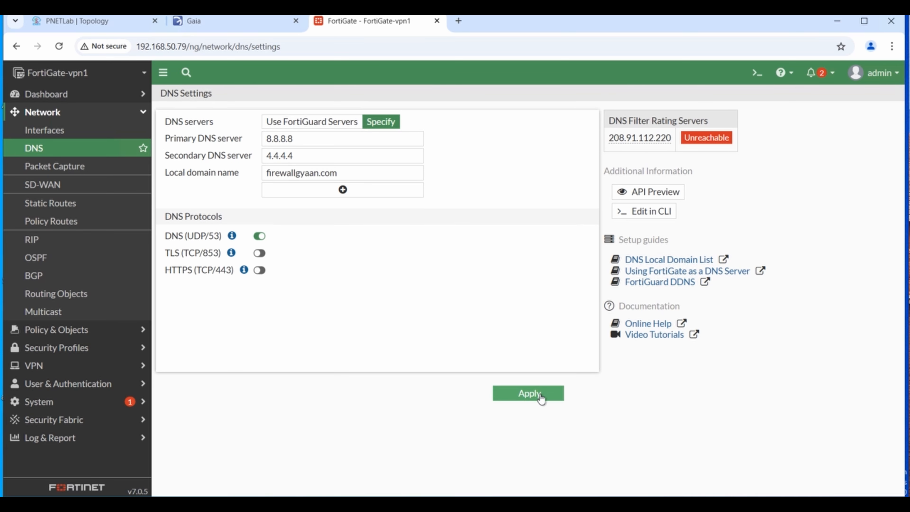
left_click(535, 398)
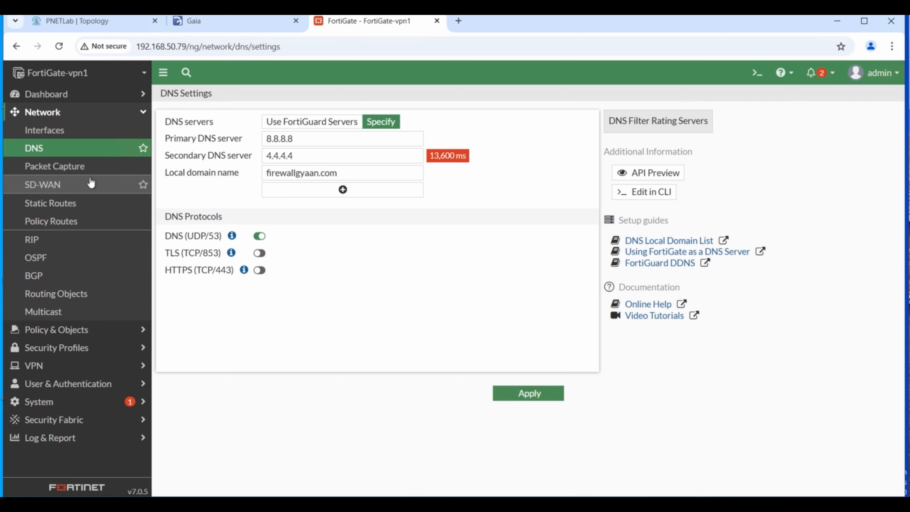
- Examine the static routes list and the available security profile features
left_click(74, 207)
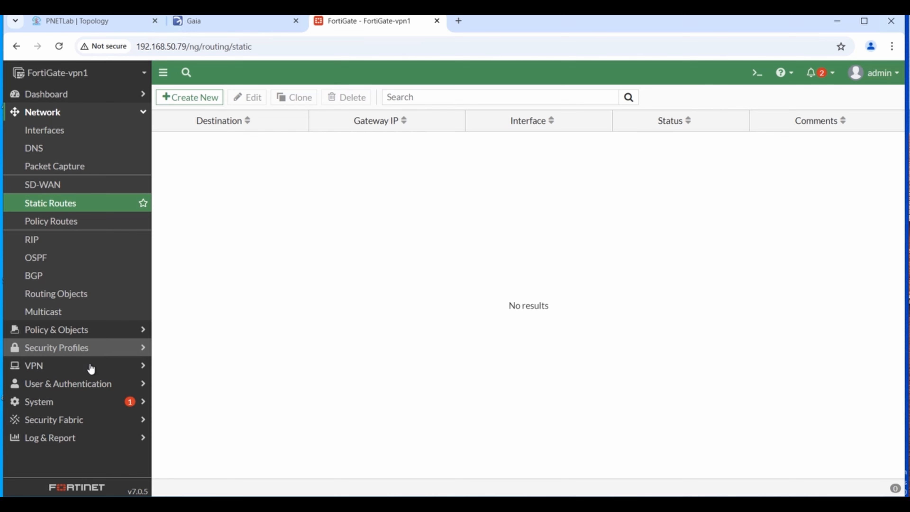
left_click(118, 348)
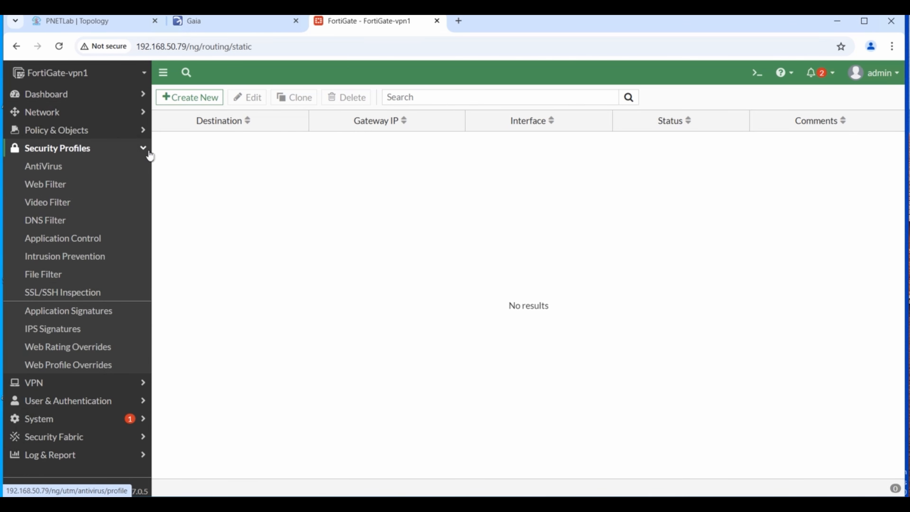
left_click(145, 150)
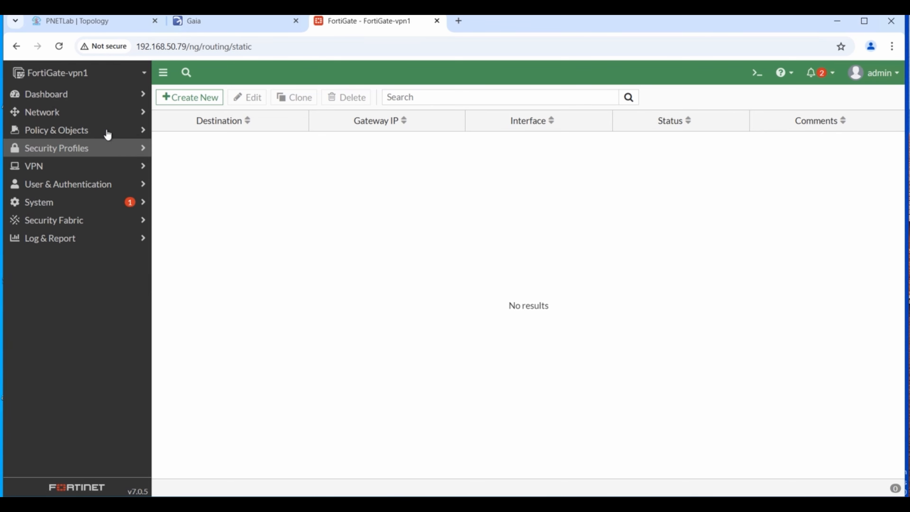
- Examine the firewall policies, including the rule inside the Implicit group
left_click(141, 133)
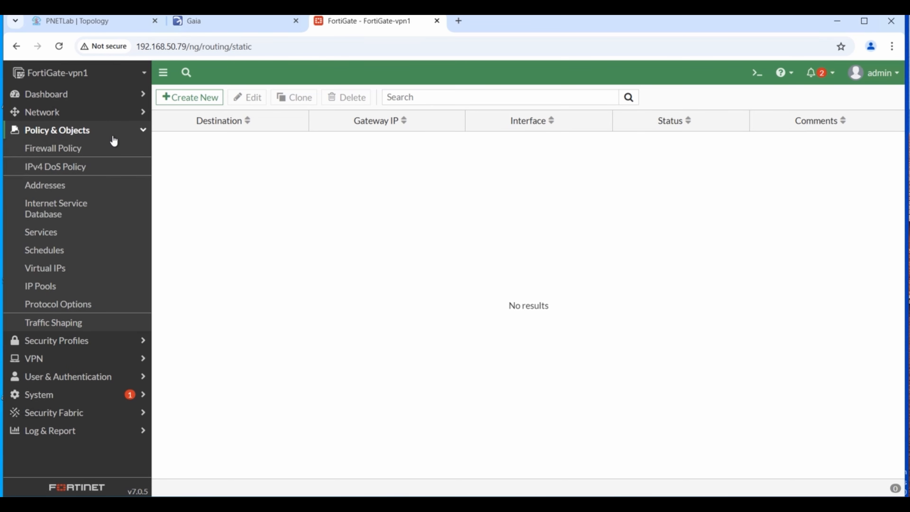
left_click(68, 156)
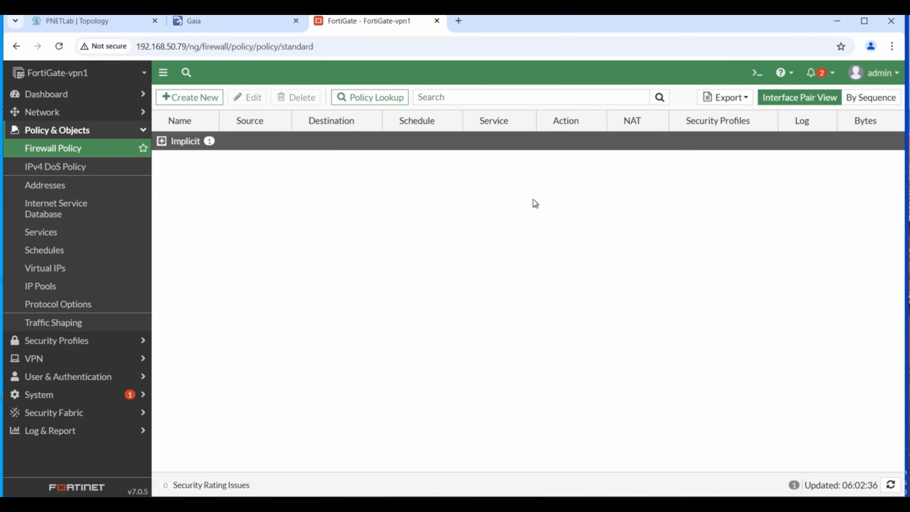
left_click(162, 142)
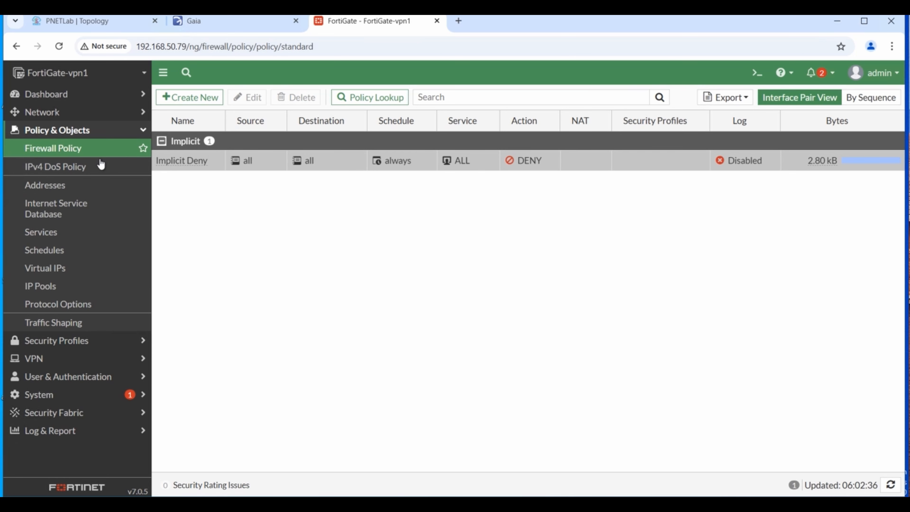
- Review the firewall address objects and the type options for a new address, discarding the blank address form
left_click(61, 191)
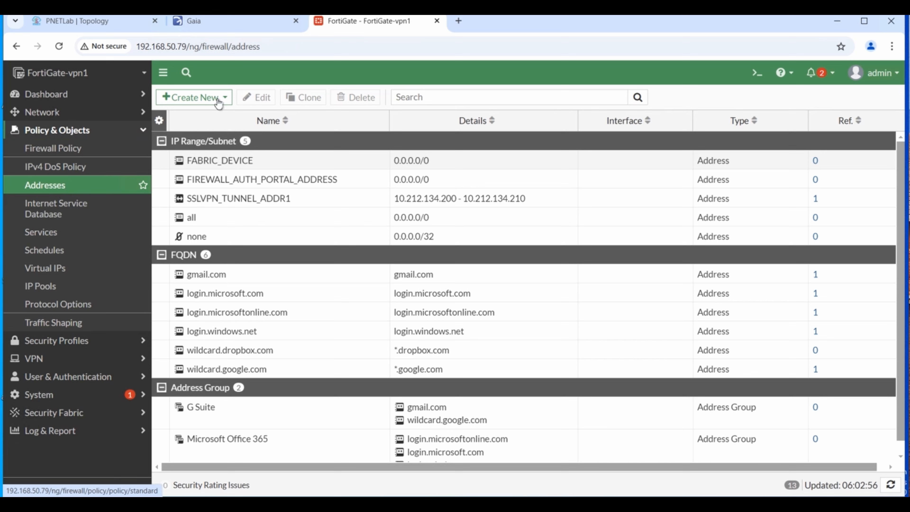
left_click(224, 101)
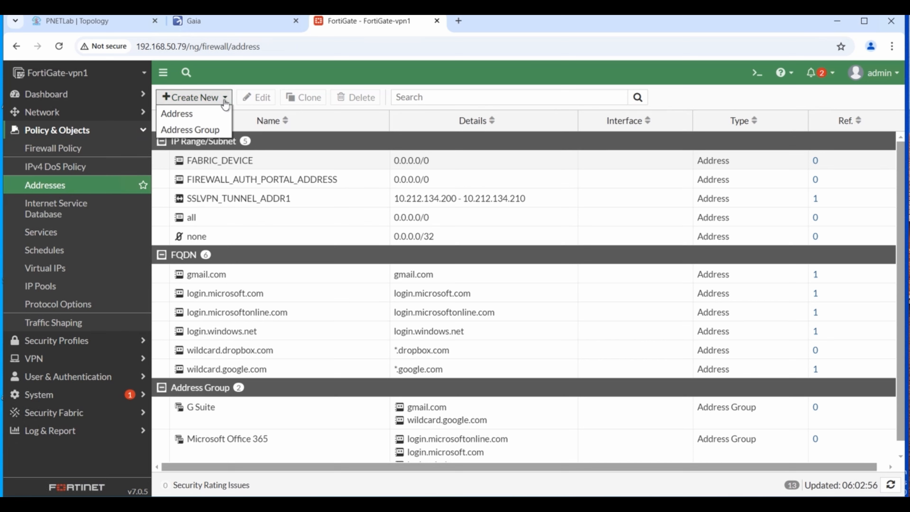
left_click(194, 114)
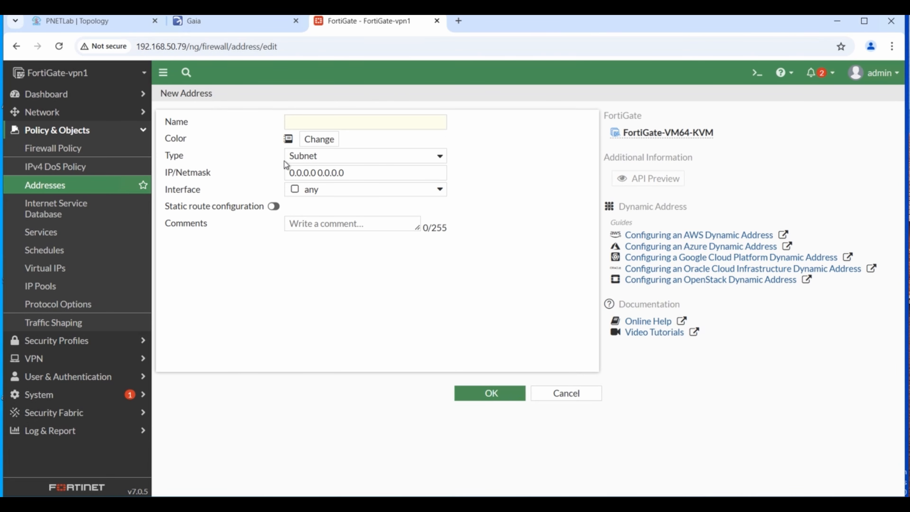
left_click(440, 156)
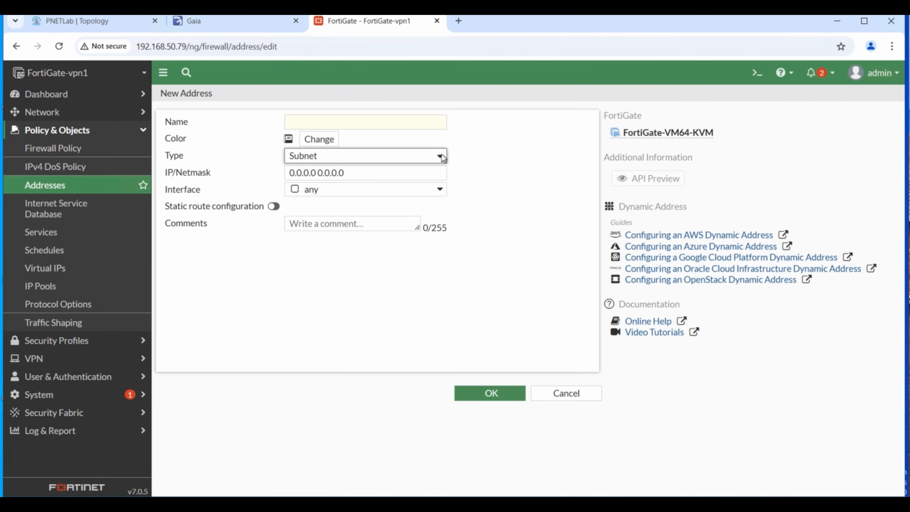
left_click(546, 258)
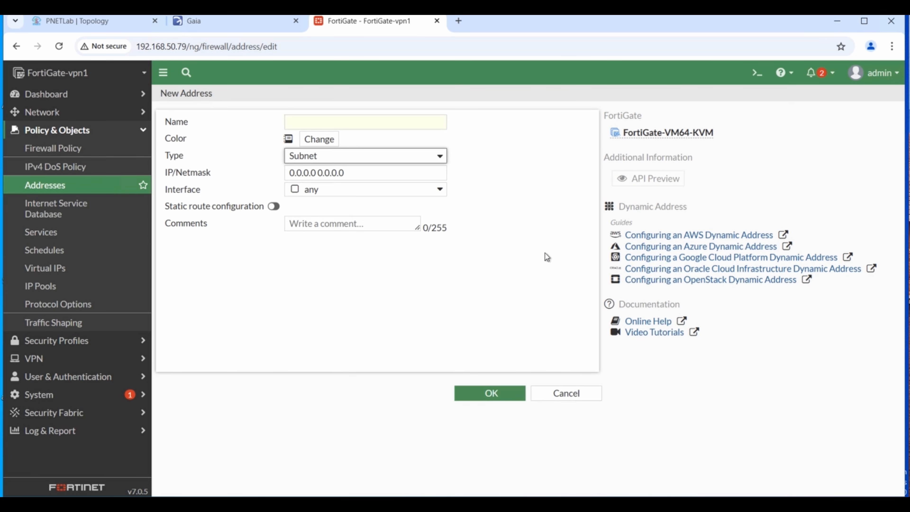
left_click(577, 394)
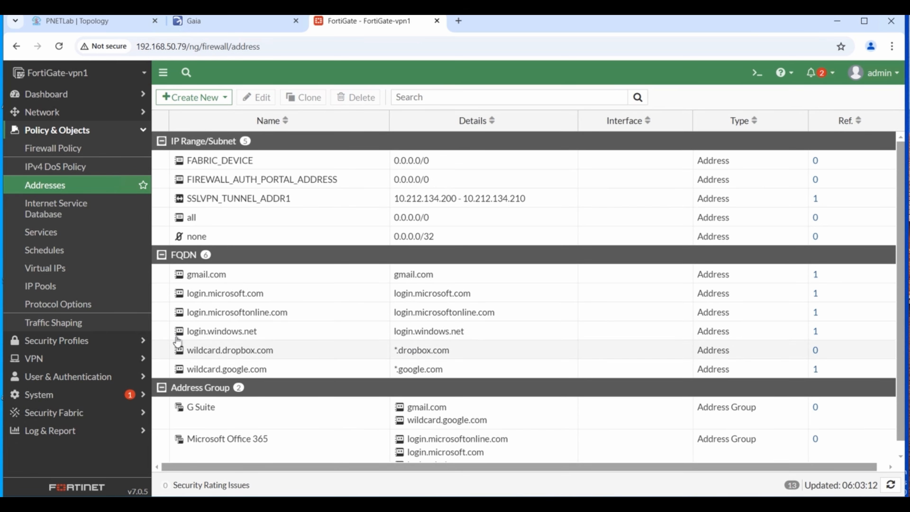
- Review the features available for VPN, System, and Log & Report
left_click(107, 359)
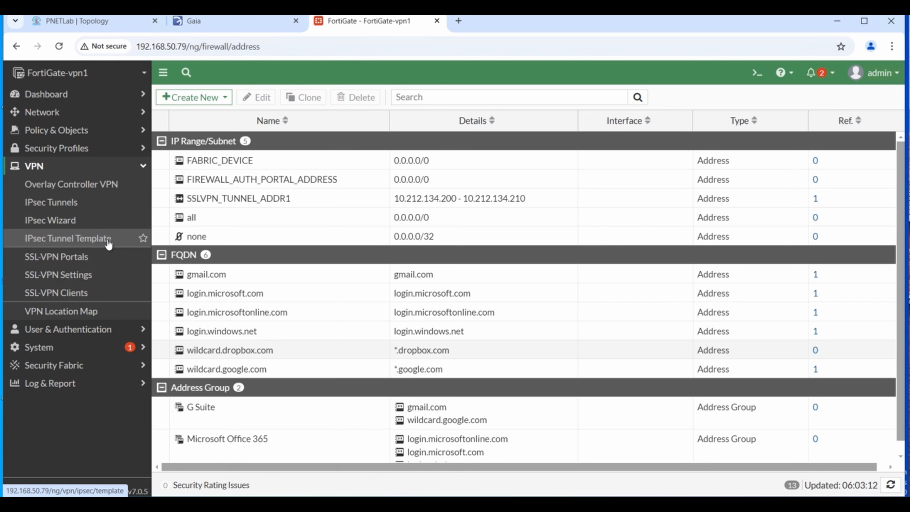
left_click(91, 355)
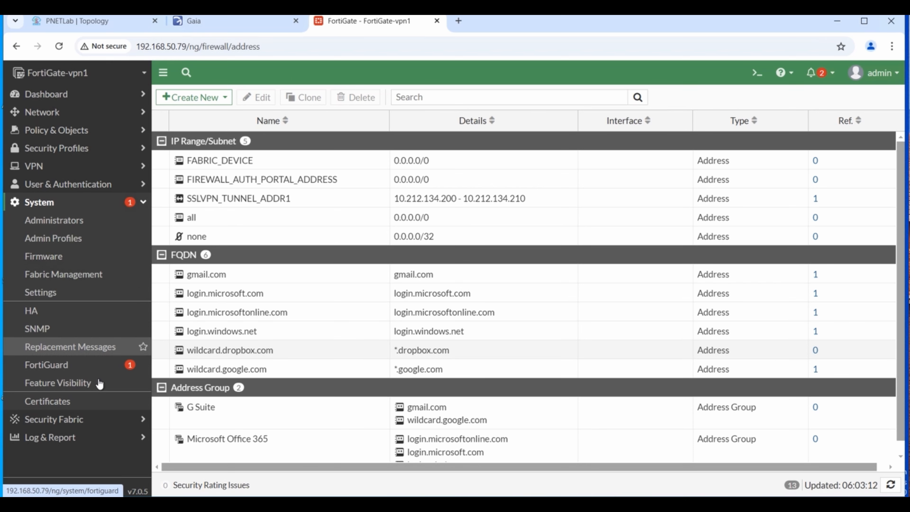
left_click(95, 437)
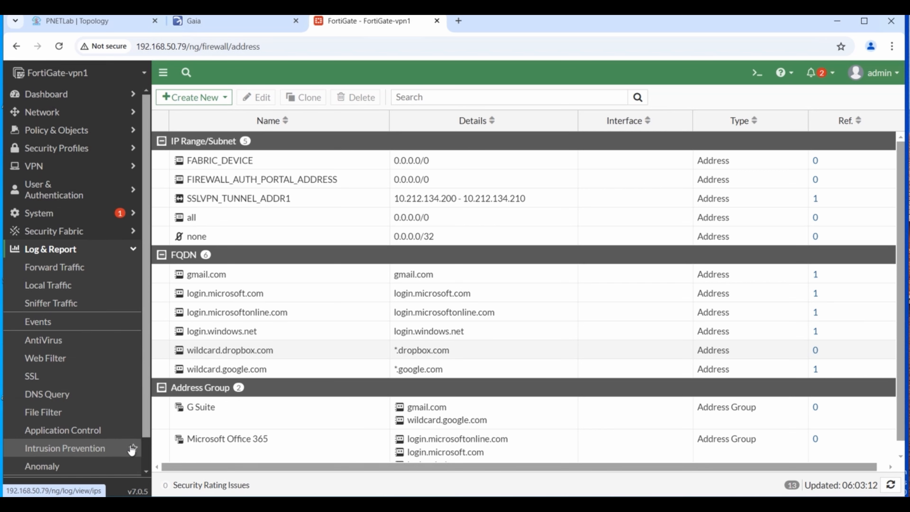
scroll(142, 457, "down", 1)
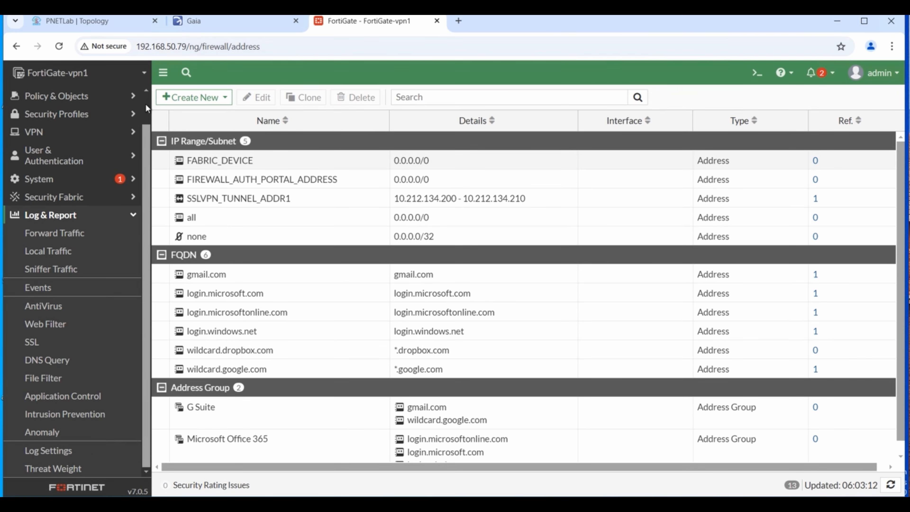
scroll(145, 105, "up", 1)
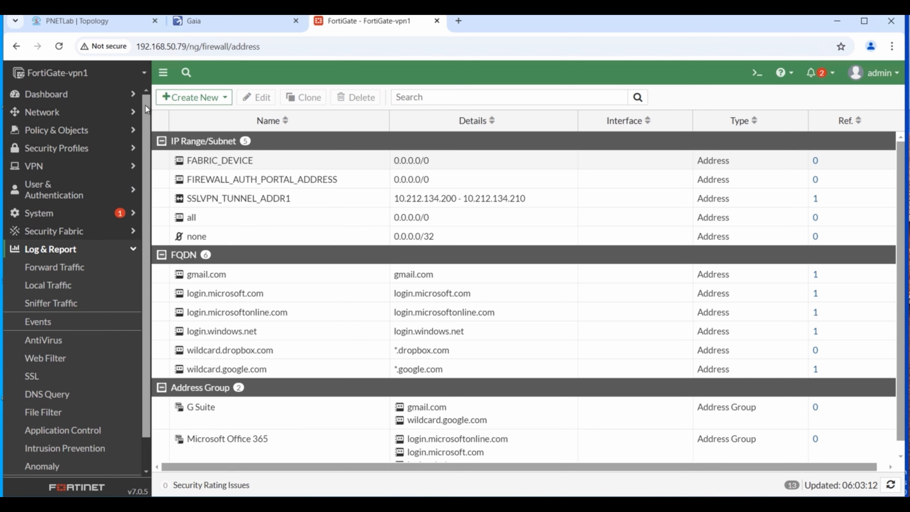